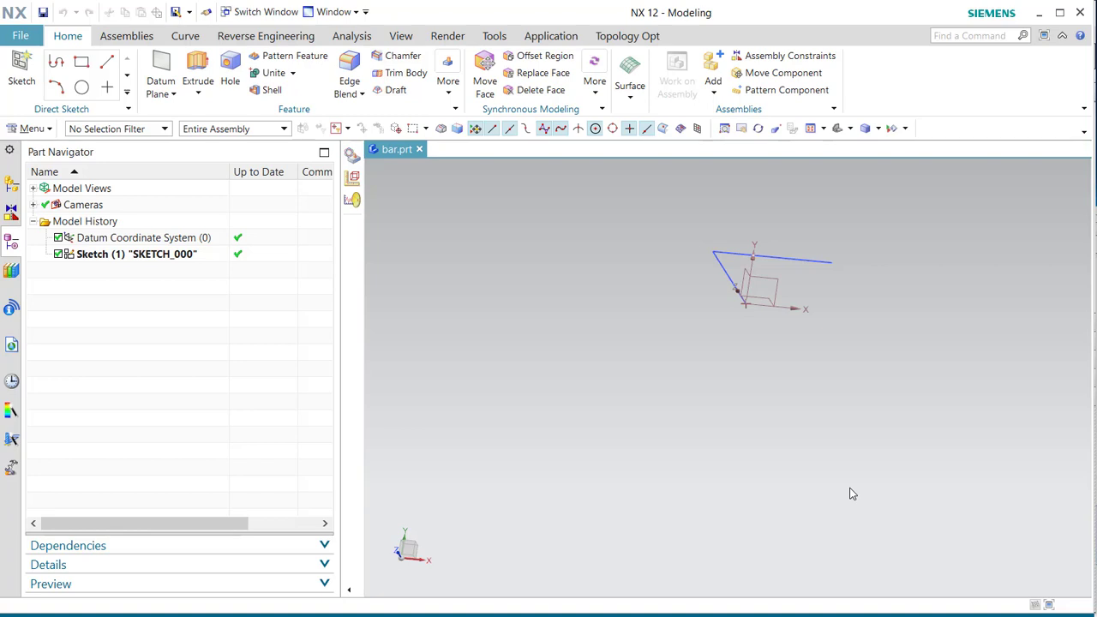
Step: Rotate and pan the view so the L-shaped sketch stands upright, then show the Application tab
{"action": "mouse_move", "coordinate": [754, 448]}
{"action": "middle_mouse_down"}
{"action": "mouse_move", "coordinate": [746, 385]}
{"action": "mouse_move", "coordinate": [823, 377]}
{"action": "mouse_move", "coordinate": [811, 360]}
{"action": "mouse_move", "coordinate": [754, 387]}
{"action": "mouse_move", "coordinate": [771, 378]}
{"action": "mouse_move", "coordinate": [735, 370]}
{"action": "mouse_move", "coordinate": [764, 397]}
{"action": "mouse_move", "coordinate": [761, 382]}
{"action": "middle_mouse_up"}
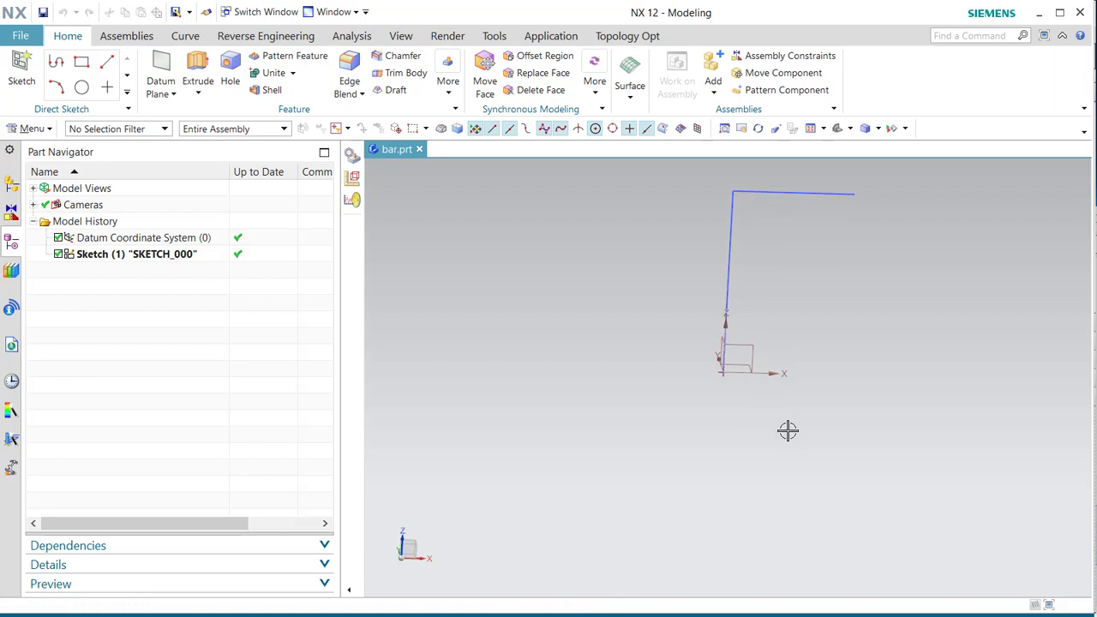
{"action": "mouse_move", "coordinate": [789, 431]}
{"action": "middle_mouse_down"}
{"action": "mouse_move", "coordinate": [811, 478]}
{"action": "mouse_move", "coordinate": [789, 432]}
{"action": "middle_mouse_up"}
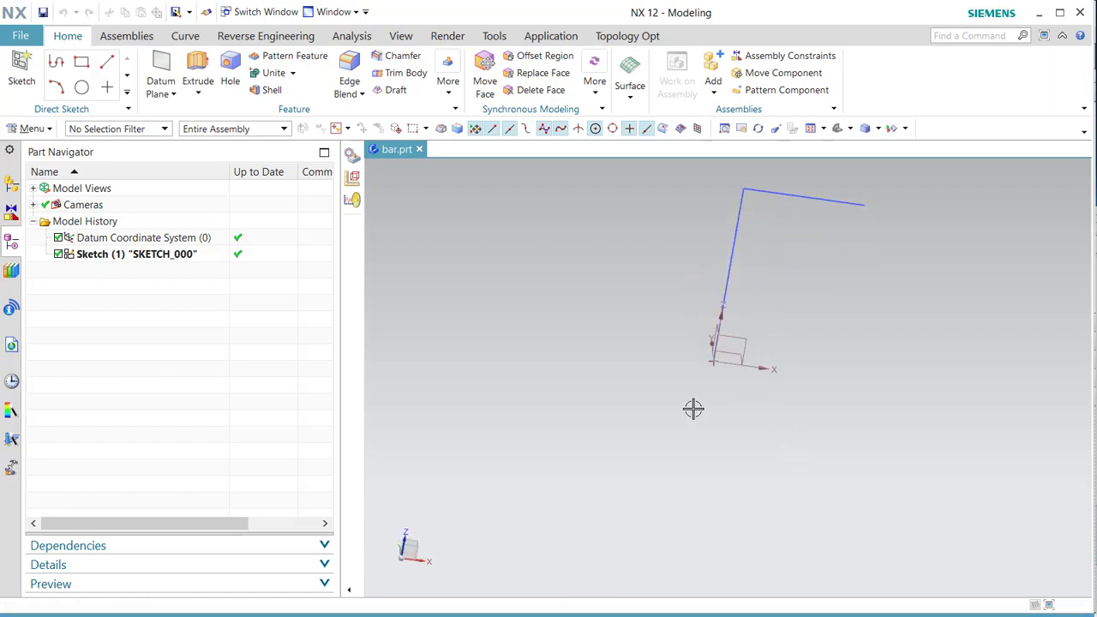
{"action": "mouse_move", "coordinate": [693, 408]}
{"action": "middle_mouse_down", "text": "shift"}
{"action": "mouse_move", "coordinate": [566, 466]}
{"action": "mouse_move", "coordinate": [553, 456]}
{"action": "middle_mouse_up", "text": "shift"}
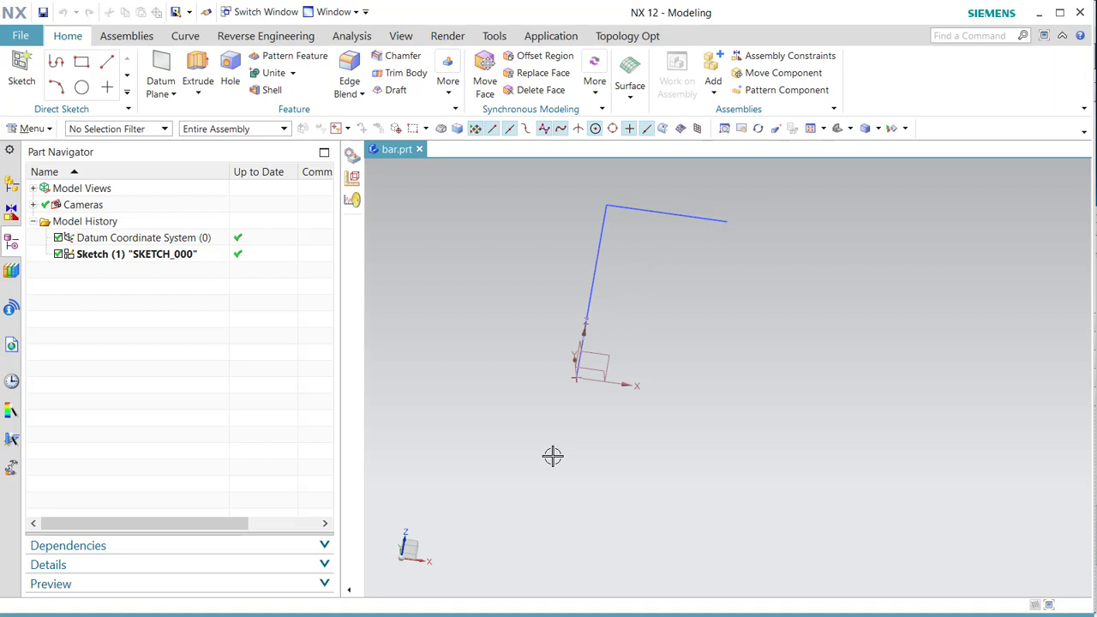
{"action": "left_click", "coordinate": [557, 39]}
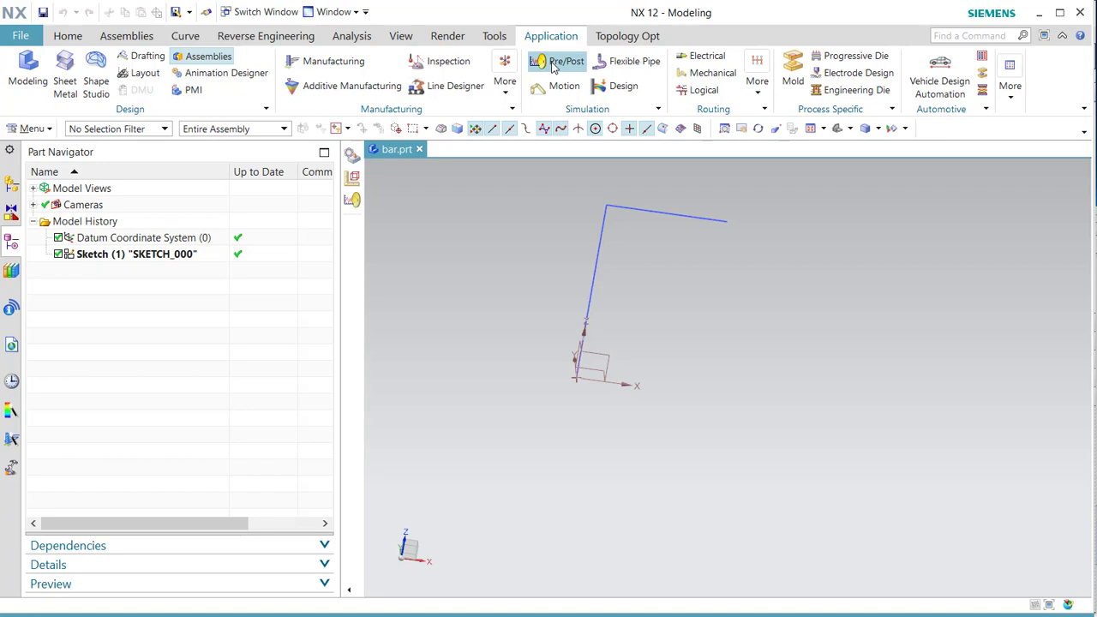
Step: In Pre/Post, create bar_fem2.fem and bar_sim2.sim with sketch curves included and a SOL 101 linear statics solution
{"action": "left_click", "coordinate": [554, 63]}
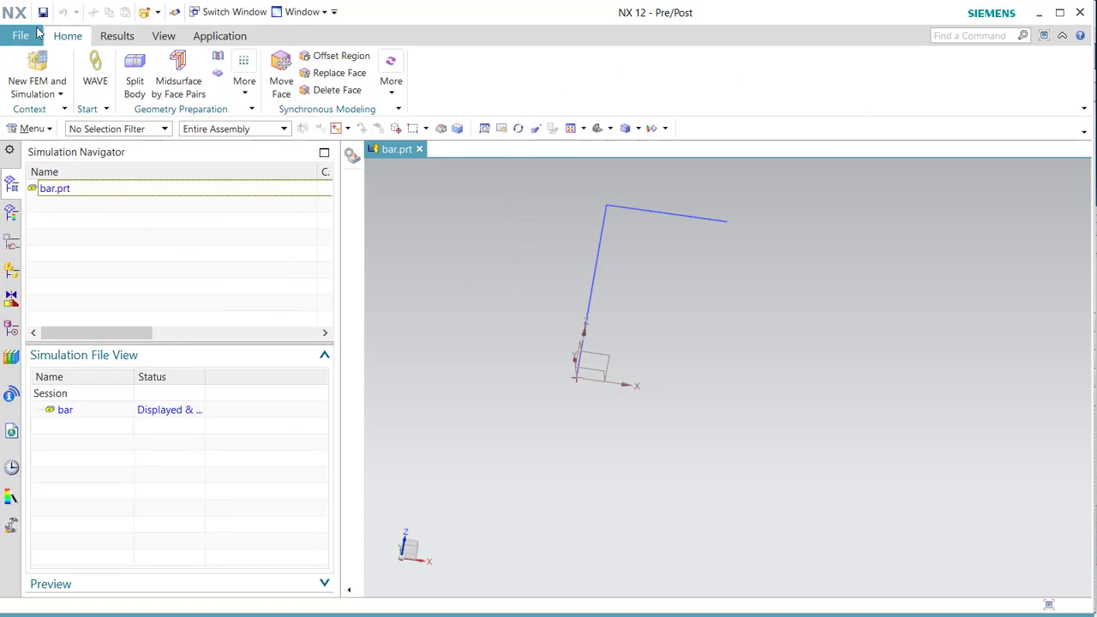
{"action": "left_click", "coordinate": [34, 65]}
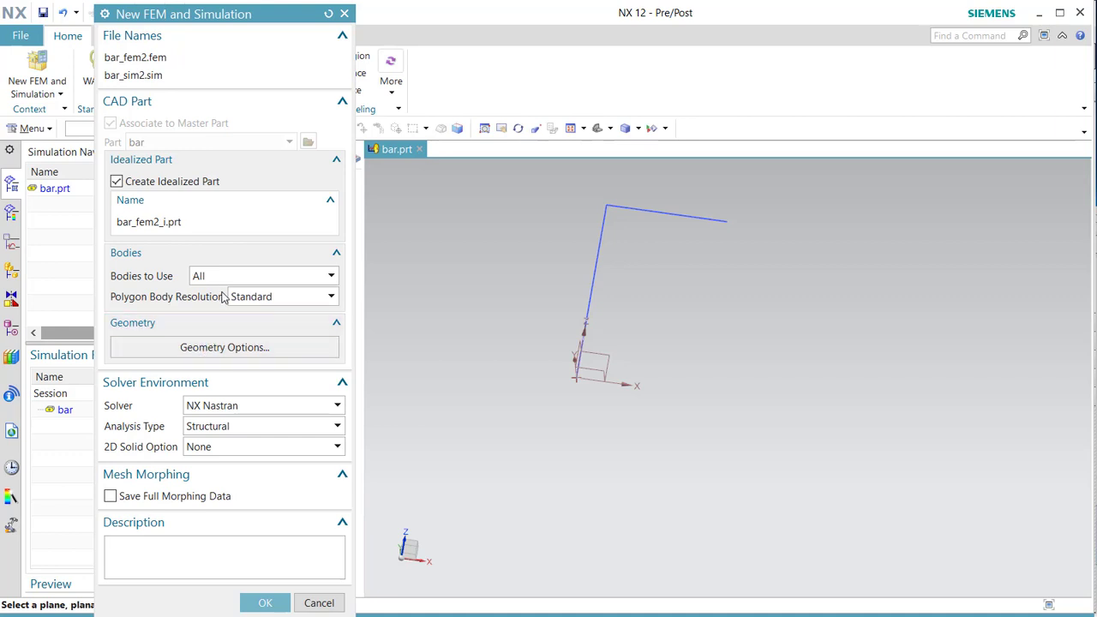
{"action": "left_click", "coordinate": [230, 348]}
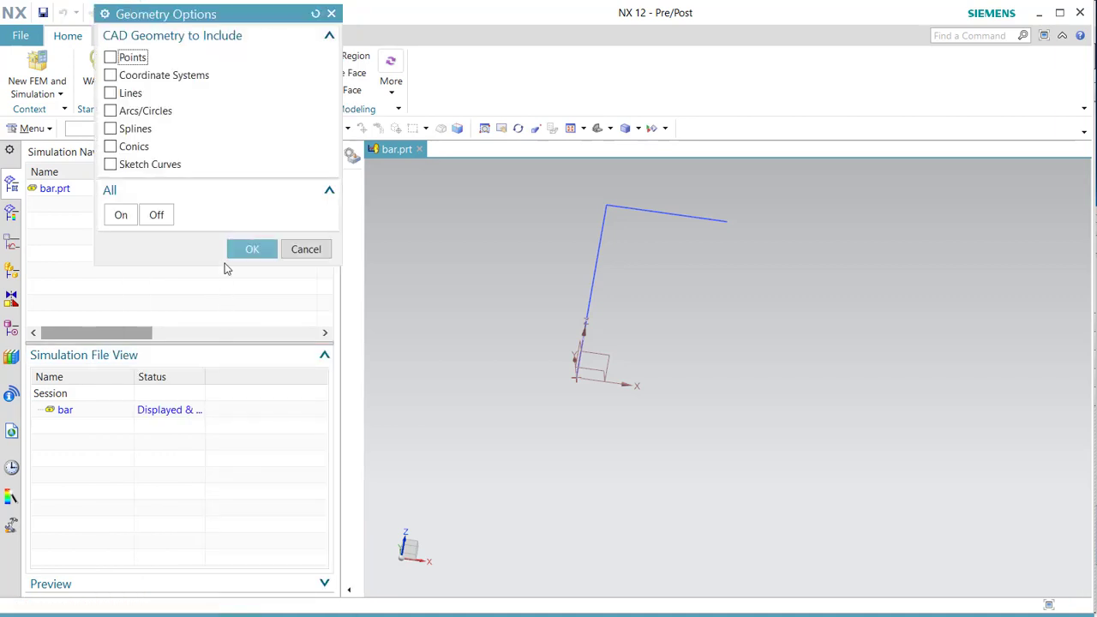
{"action": "left_click", "coordinate": [113, 164]}
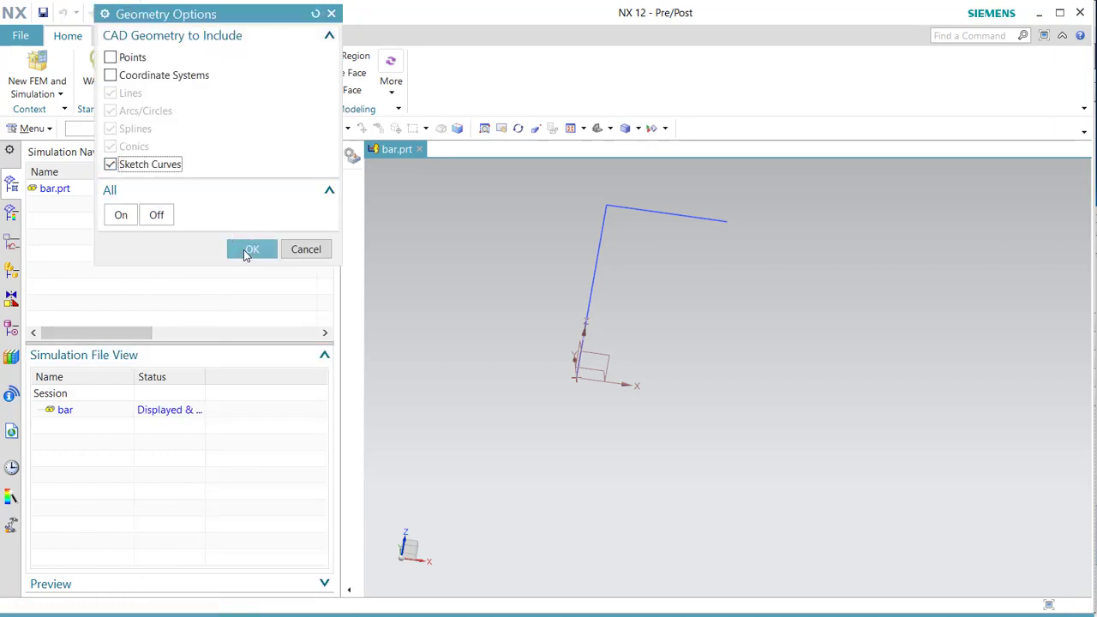
{"action": "left_click", "coordinate": [248, 250]}
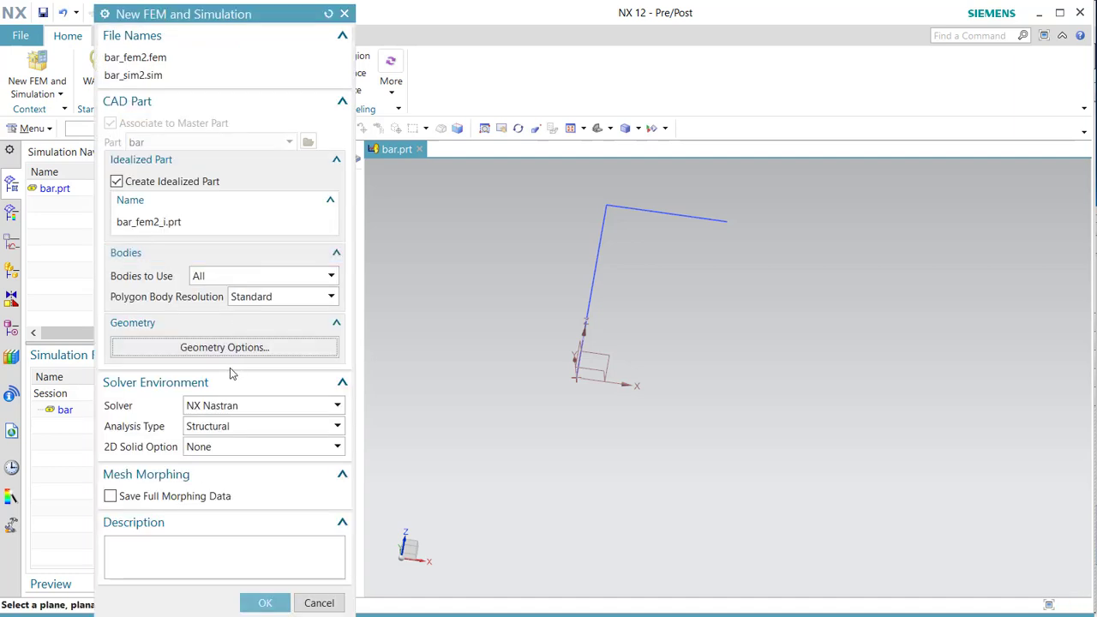
{"action": "left_click", "coordinate": [257, 597]}
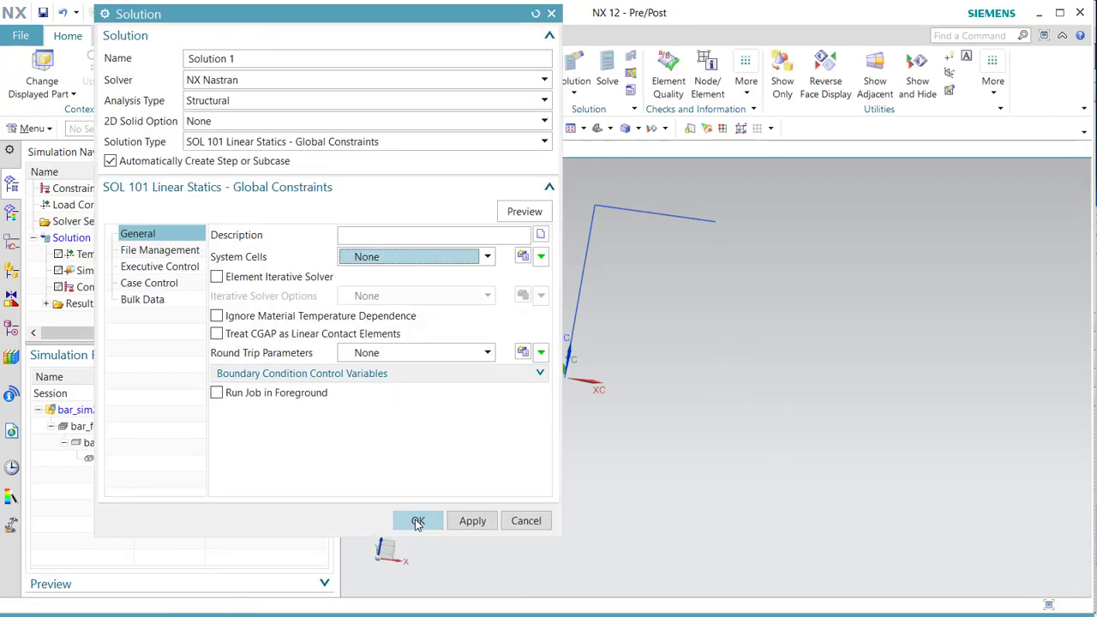
{"action": "left_click", "coordinate": [417, 522]}
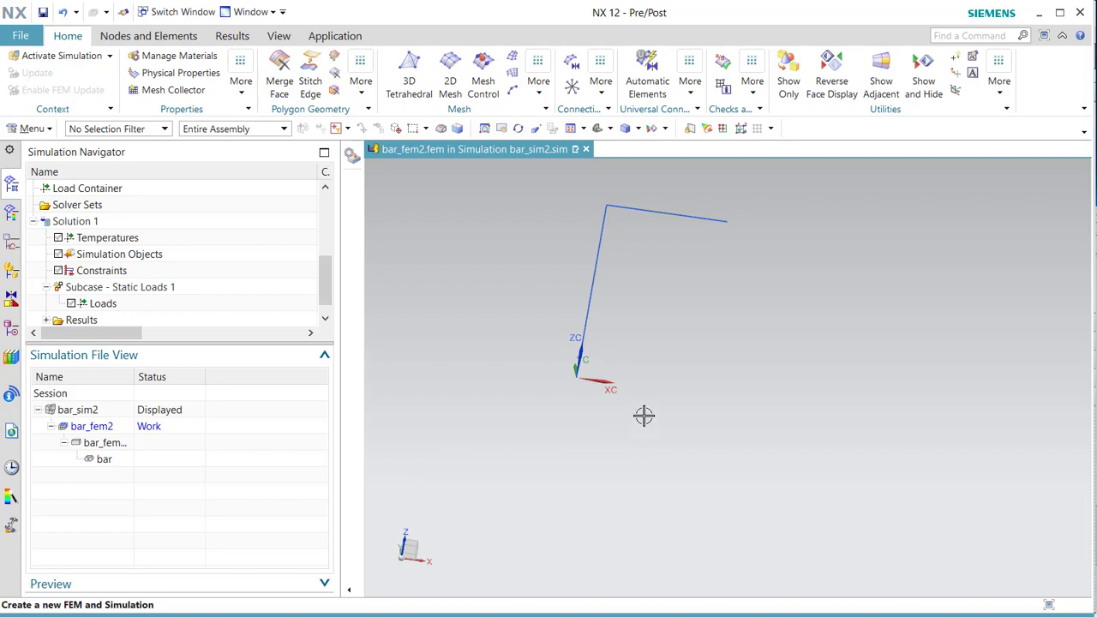
Step: Start a mesh collector with 1D element family and Bar Collector type, using a PBARL property
{"action": "left_click", "coordinate": [176, 91]}
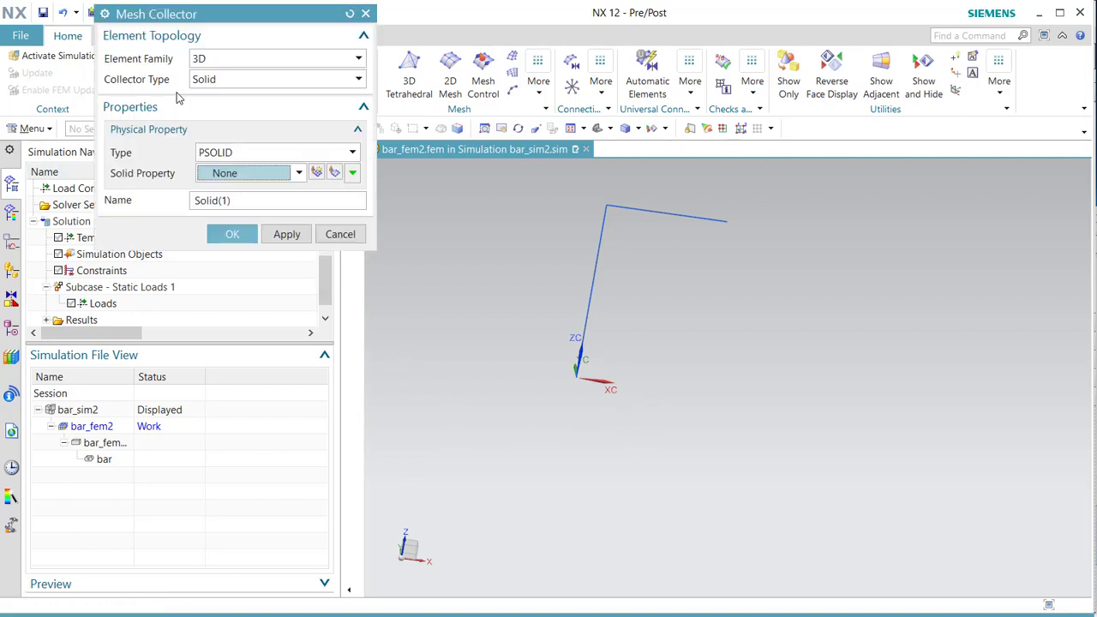
{"action": "left_click", "coordinate": [357, 58]}
{"action": "left_click", "coordinate": [252, 90]}
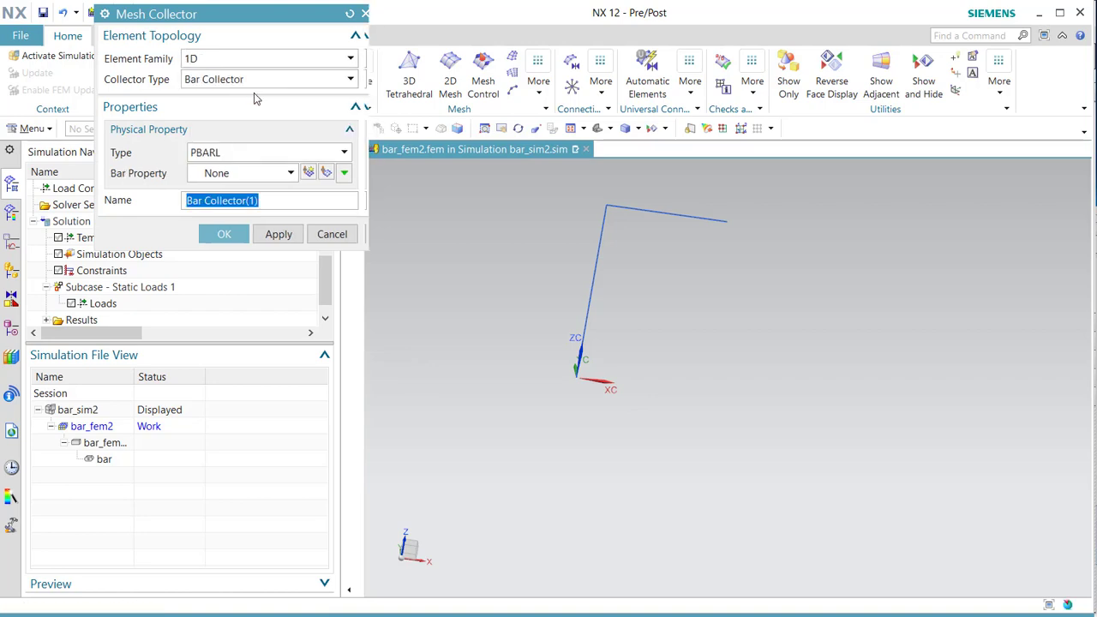
{"action": "left_click", "coordinate": [350, 80]}
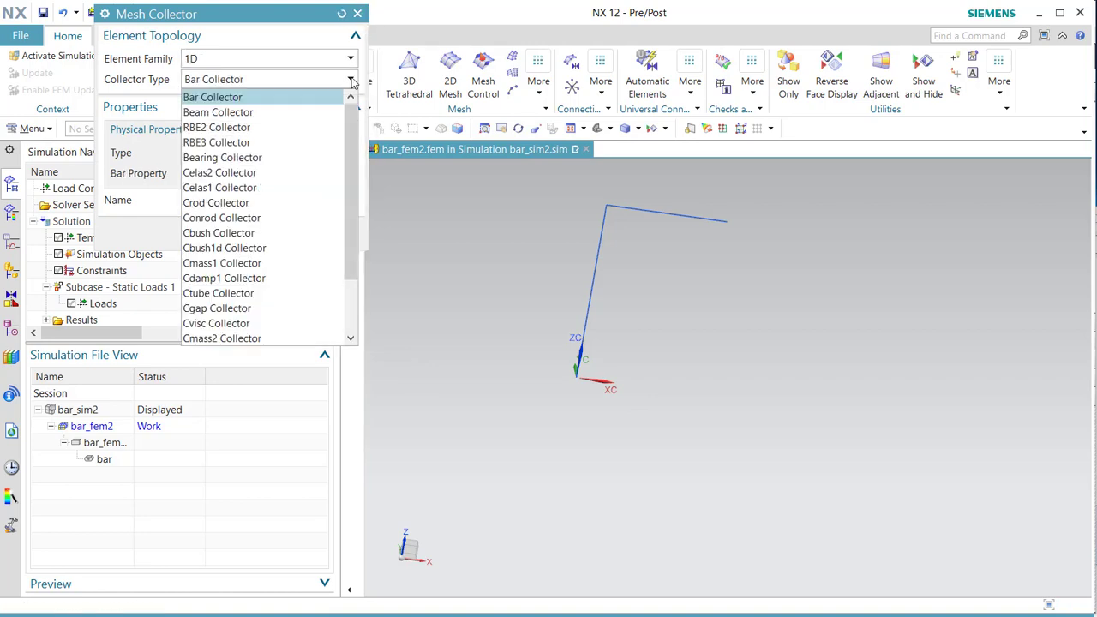
{"action": "left_click", "coordinate": [214, 98]}
{"action": "left_click", "coordinate": [351, 83]}
{"action": "left_click", "coordinate": [298, 80]}
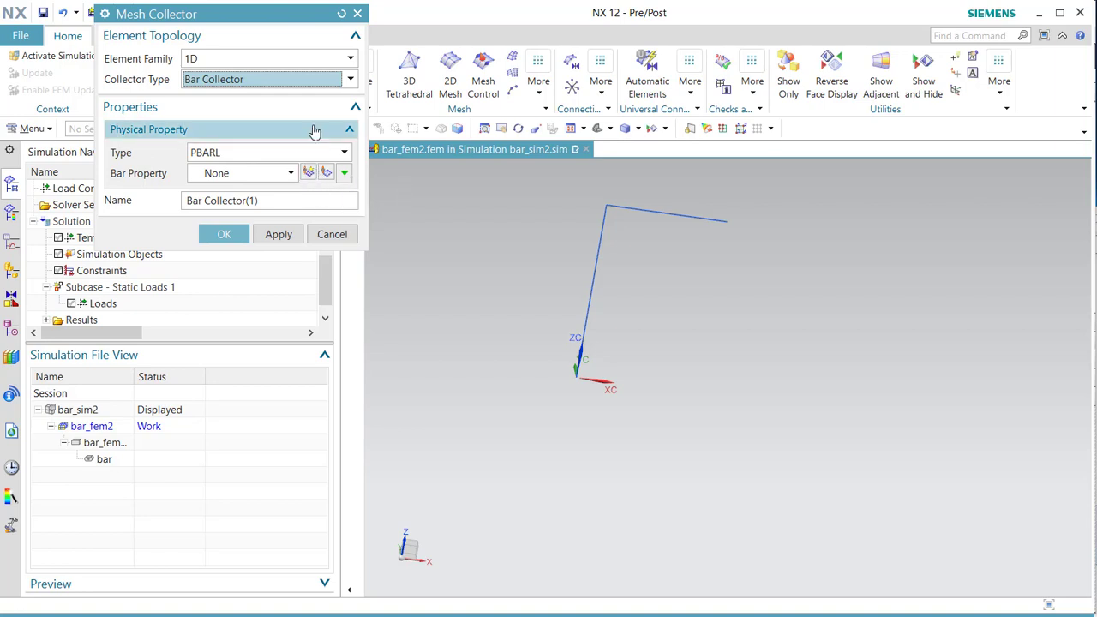
Step: Create a new BAR beam section with DIM1 12 and DIM2 6, and preview its shape
{"action": "left_click", "coordinate": [310, 172]}
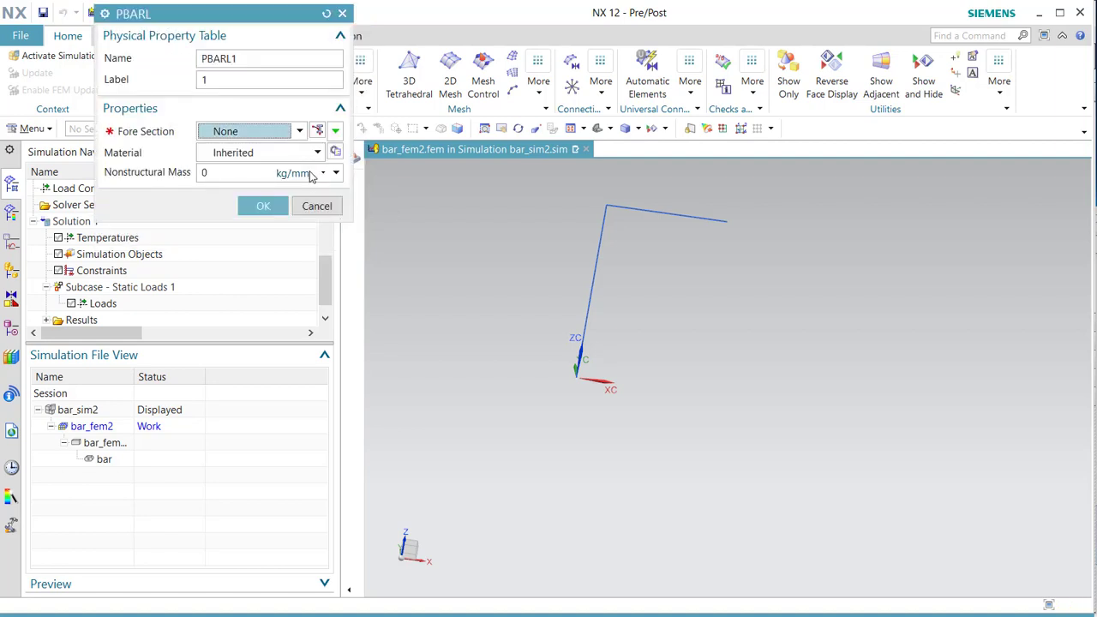
{"action": "left_click", "coordinate": [317, 133]}
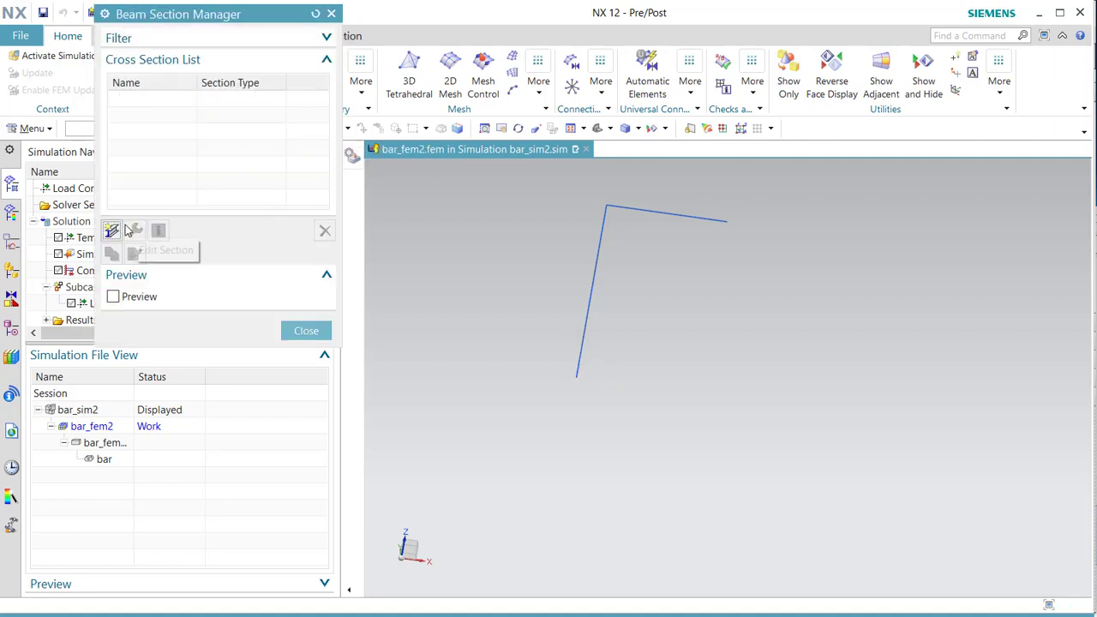
{"action": "left_click", "coordinate": [112, 230]}
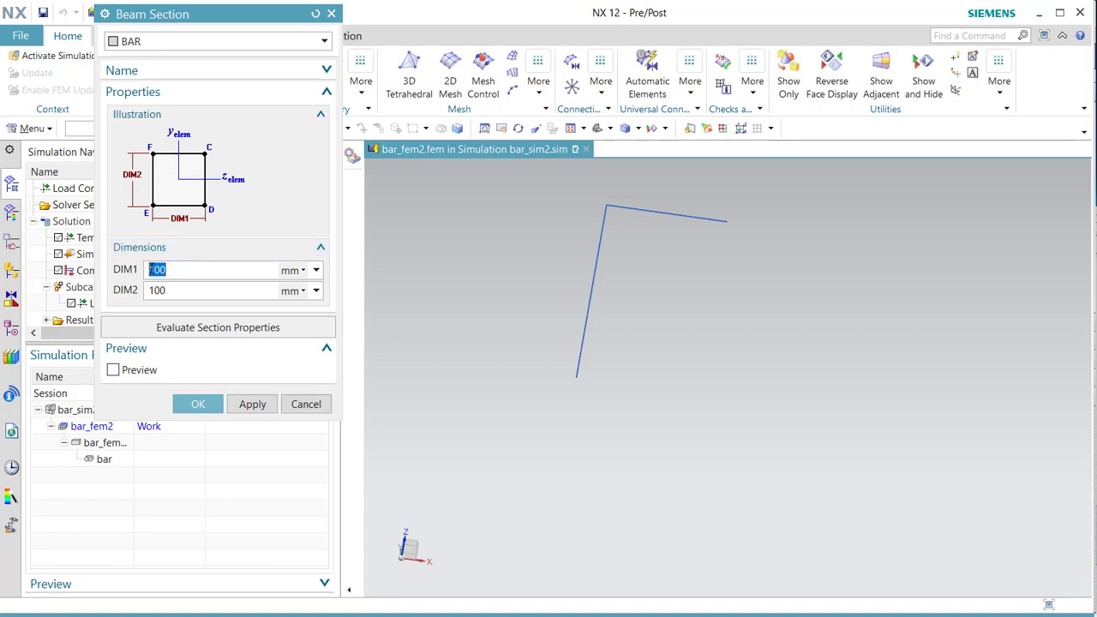
{"action": "type", "text": "6"}
{"action": "key", "text": "Tab"}
{"action": "type", "text": "12"}
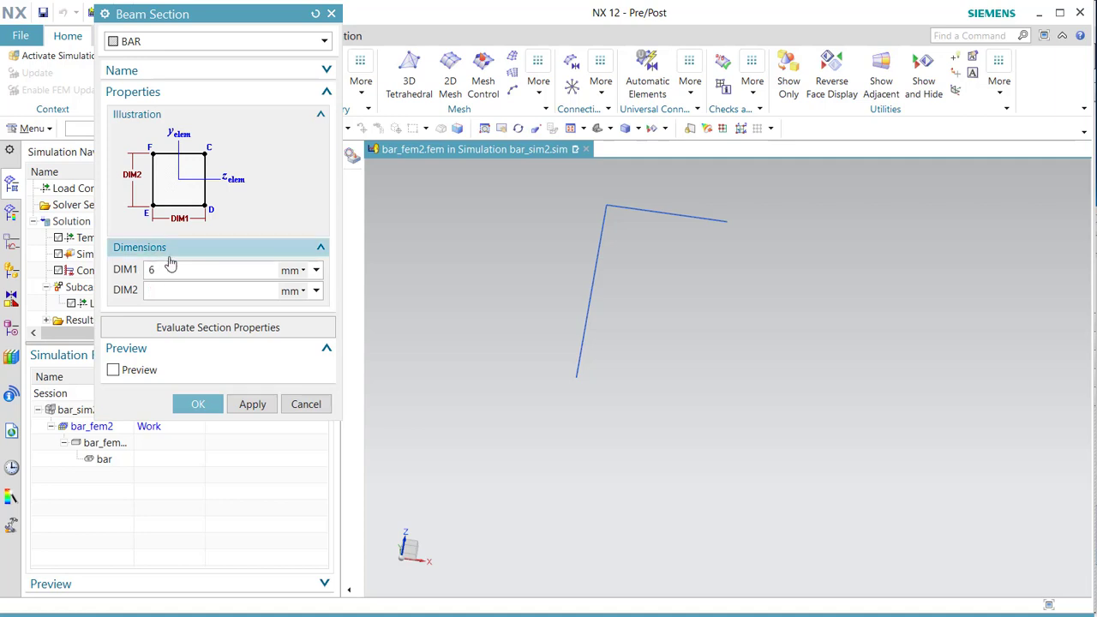
{"action": "double_click", "coordinate": [149, 269]}
{"action": "type", "text": "12"}
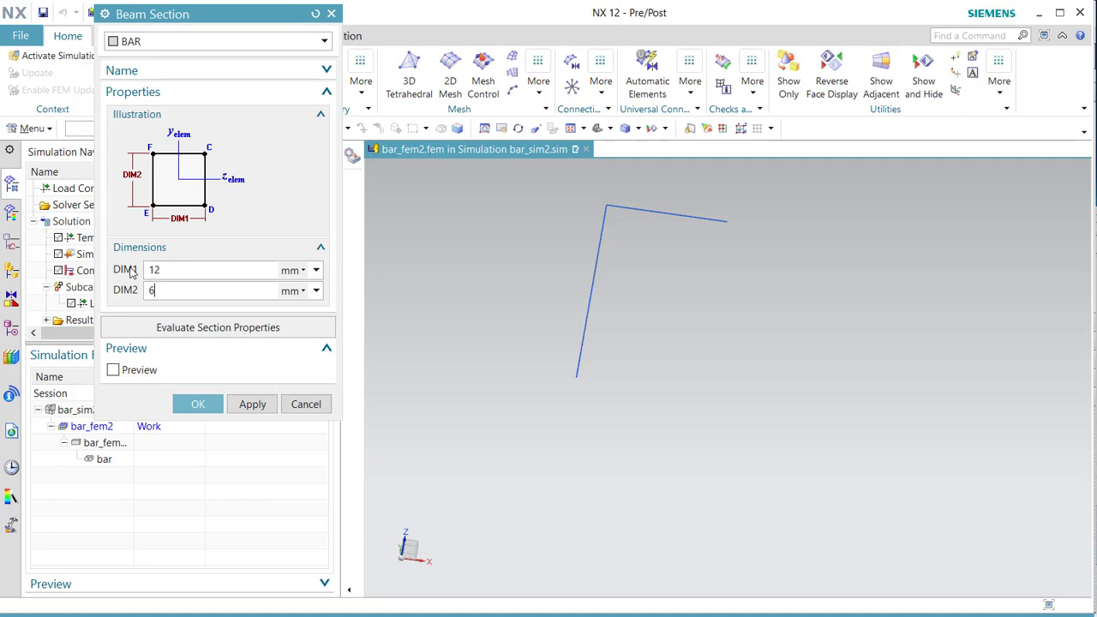
{"action": "left_click", "coordinate": [113, 371]}
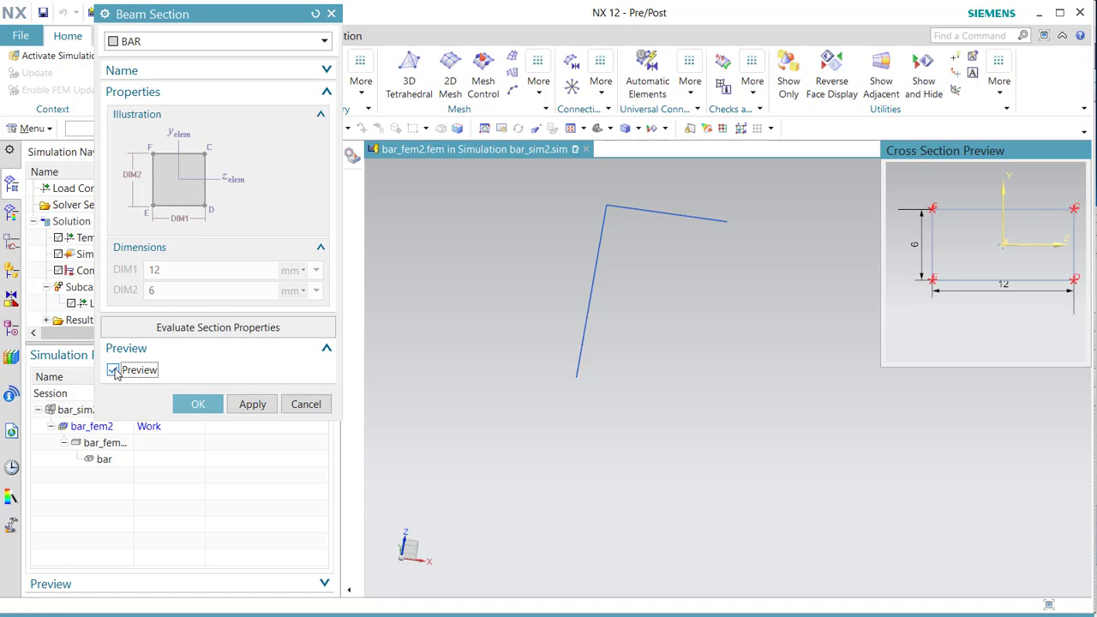
Step: Evaluate the BAR section's properties, close the report, and save the section as BAR(1)
{"action": "left_click", "coordinate": [152, 331]}
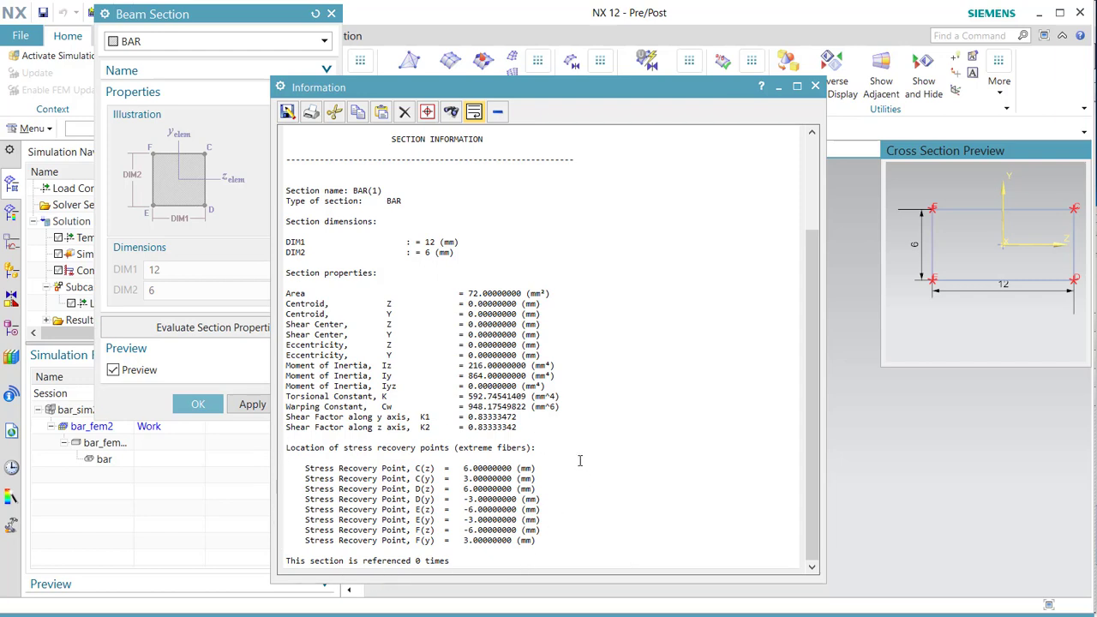
{"action": "left_click", "coordinate": [815, 88]}
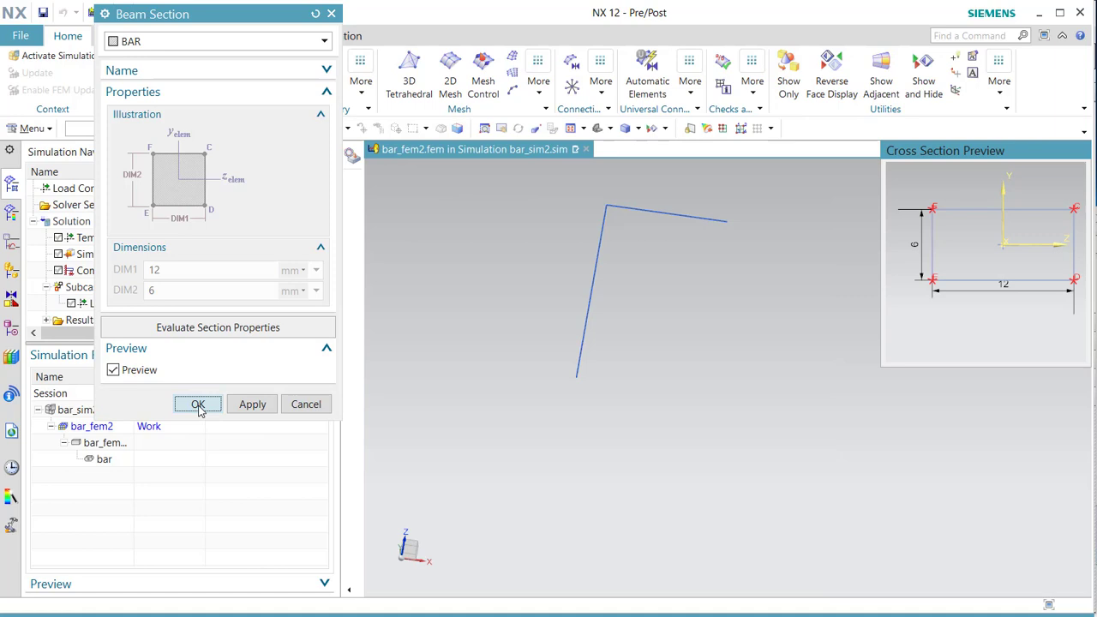
{"action": "left_click", "coordinate": [198, 405]}
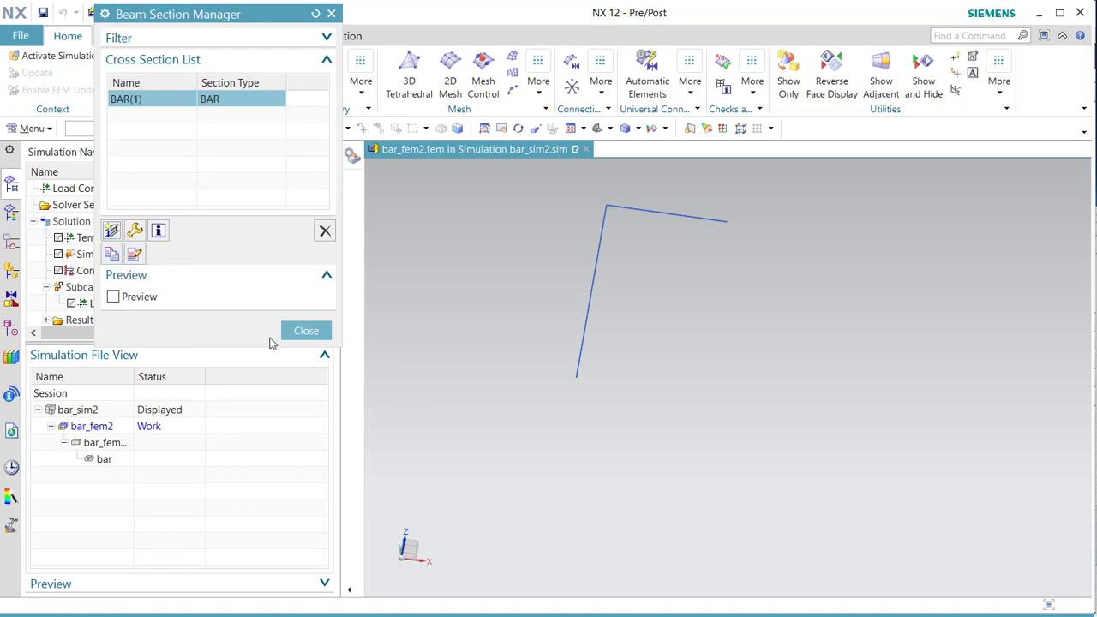
Step: Assign Steel as the material of the PBARL1 bar property using section BAR(1)
{"action": "left_click", "coordinate": [314, 331]}
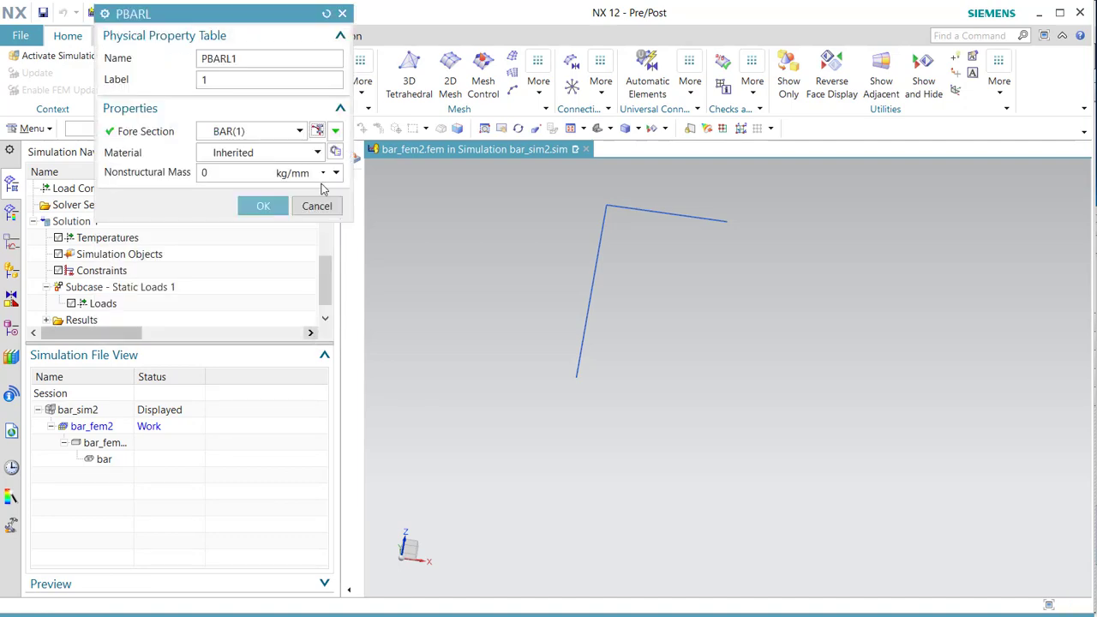
{"action": "left_click", "coordinate": [335, 152]}
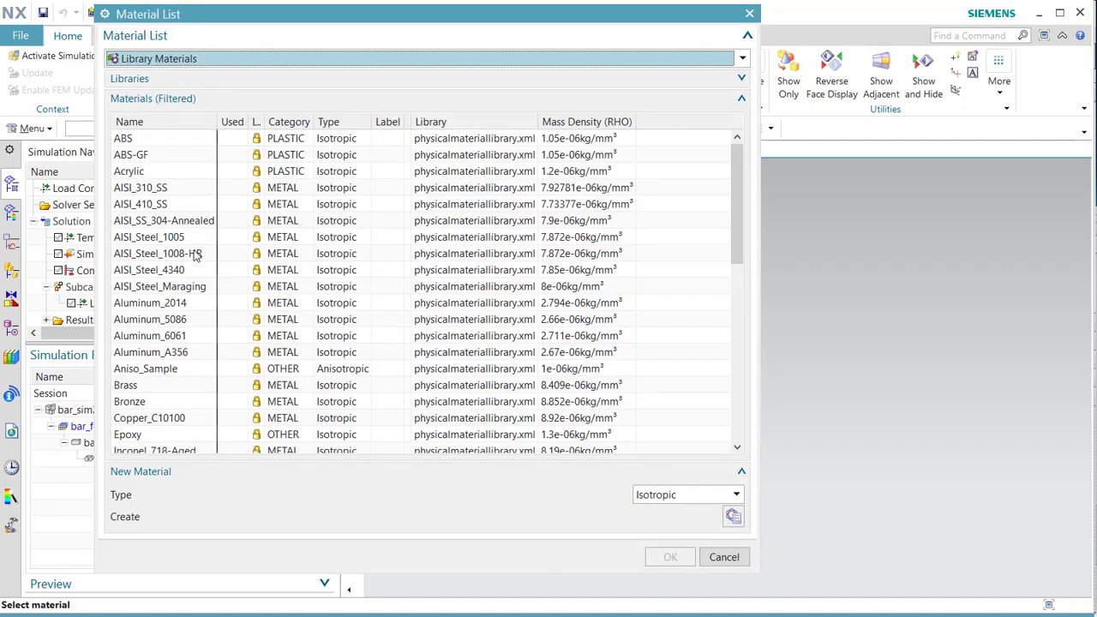
{"action": "scroll", "coordinate": [163, 353], "scroll_direction": "down", "scroll_amount": 10}
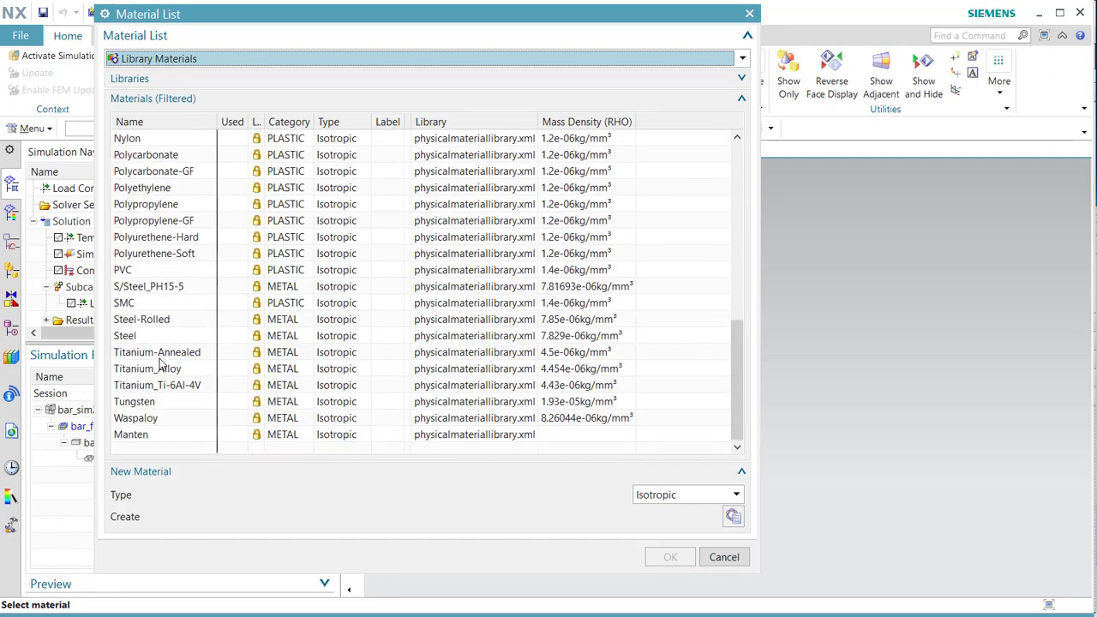
{"action": "left_click", "coordinate": [130, 337]}
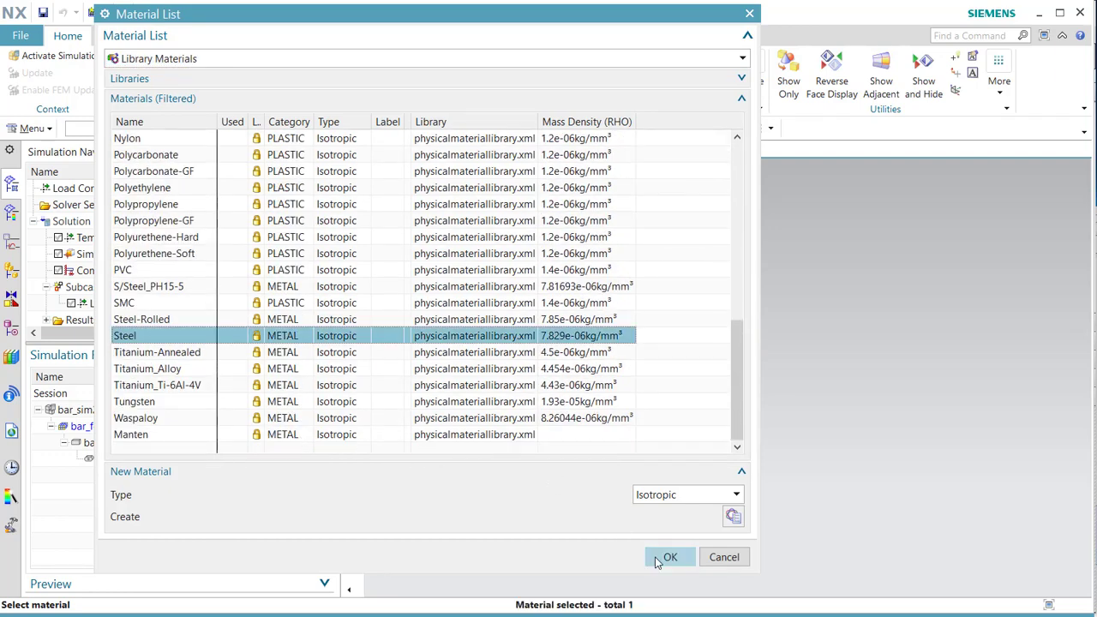
{"action": "left_click", "coordinate": [658, 559]}
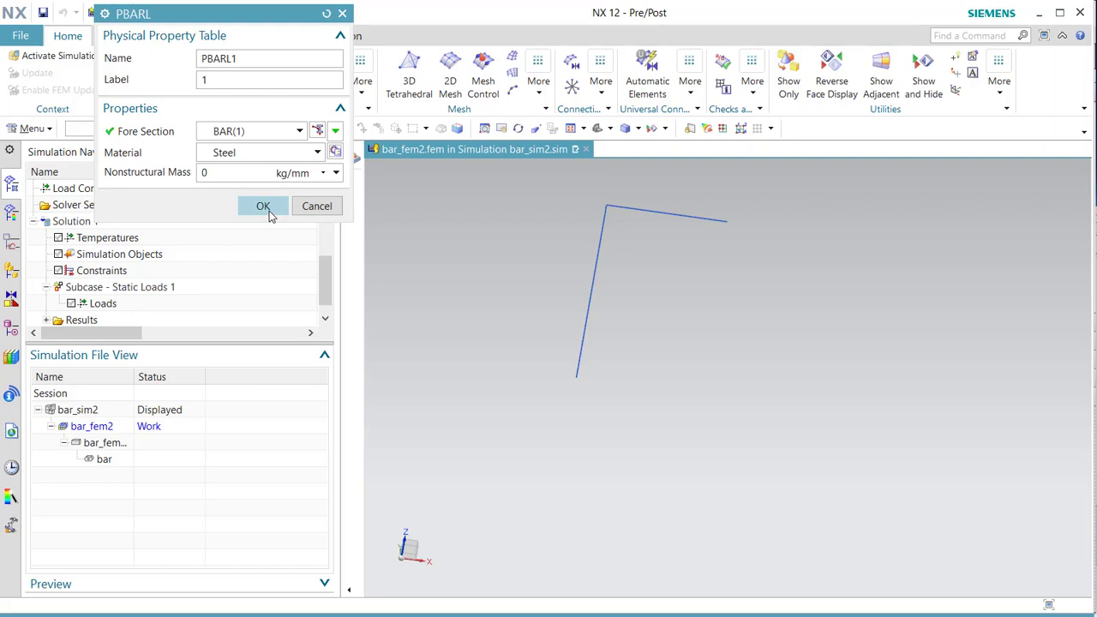
Step: Accept PBARL1 and create the 1D bar collector named bar_6x12
{"action": "left_click", "coordinate": [269, 211]}
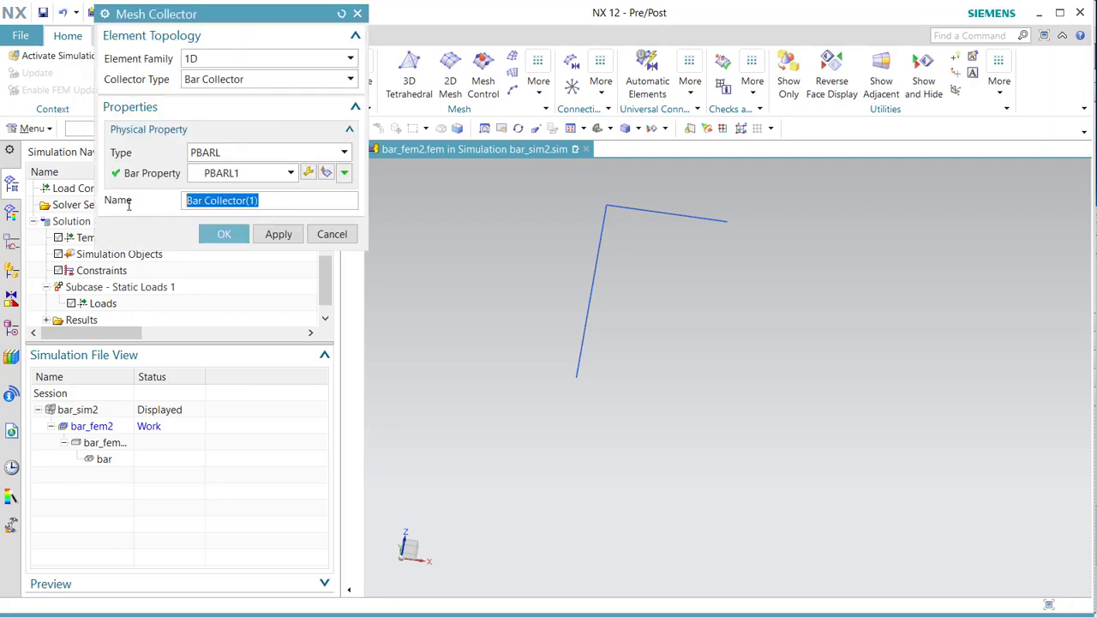
{"action": "type", "text": "bar"}
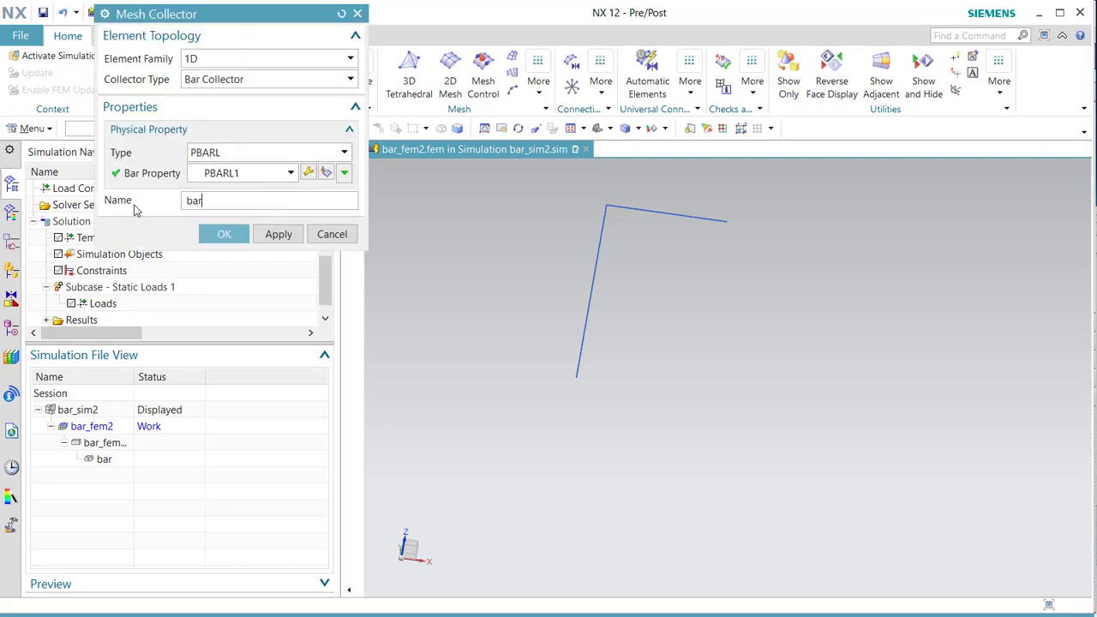
{"action": "type", "text": "_6x12"}
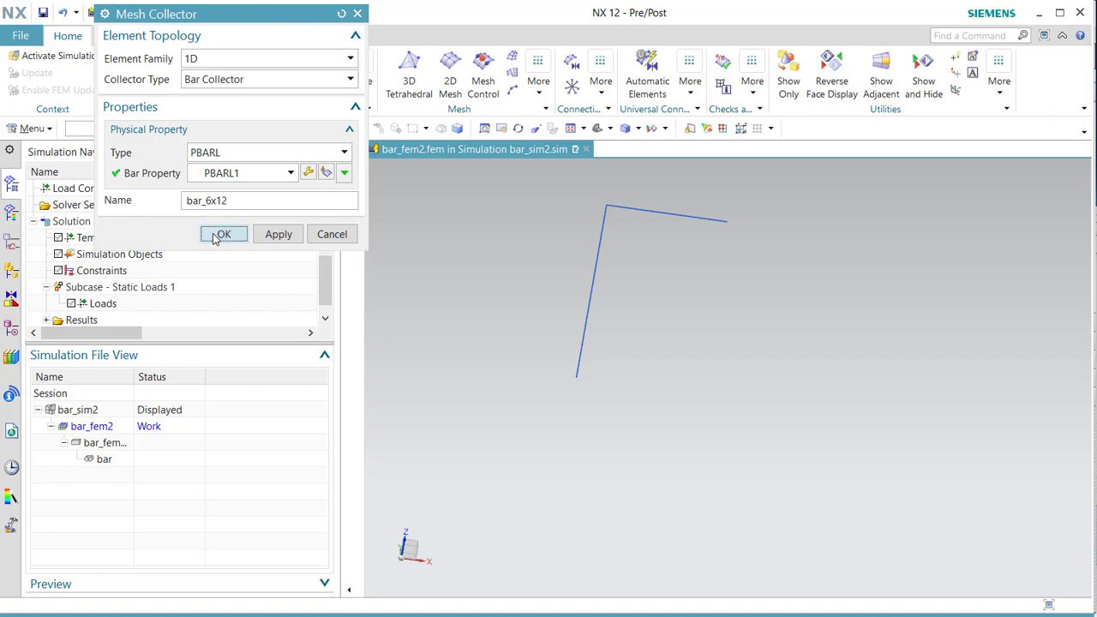
{"action": "left_click", "coordinate": [216, 235]}
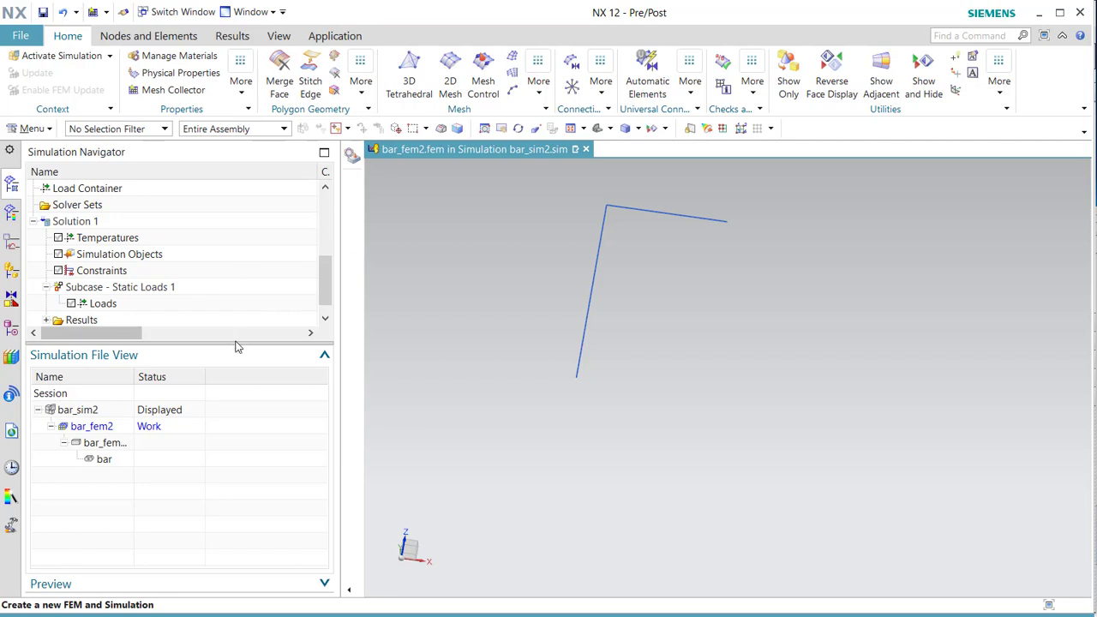
Step: Enlarge the navigator, expand bar_fem2.fem to show bar_6x12 under 1D Collectors, and start a 1D mesh
{"action": "left_click_drag", "start_coordinate": [234, 345], "coordinate": [228, 473]}
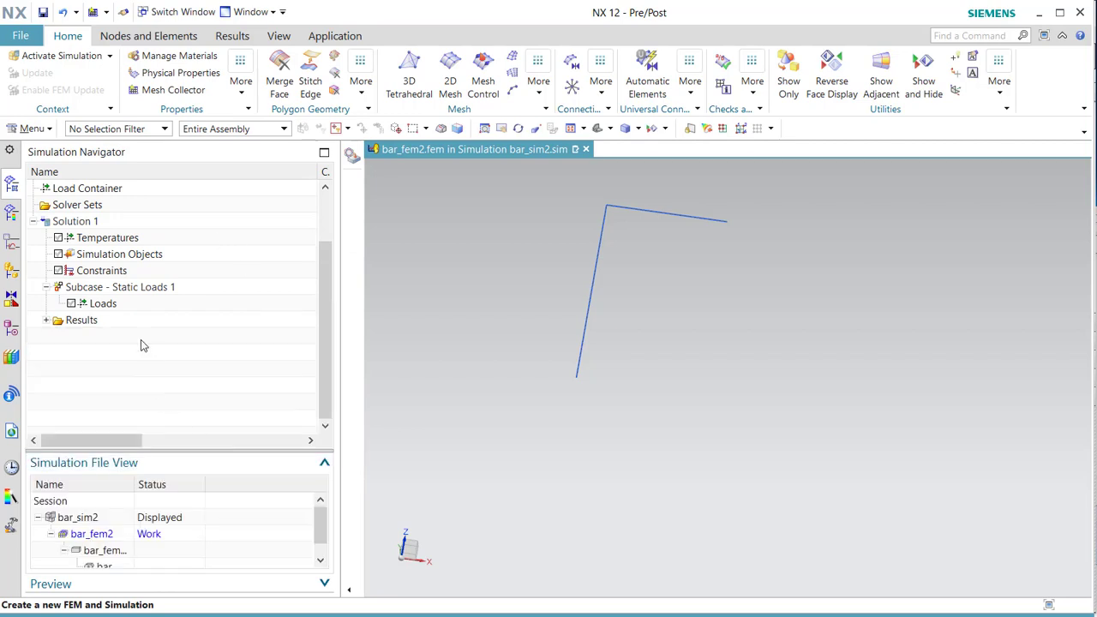
{"action": "left_click_drag", "start_coordinate": [321, 284], "coordinate": [322, 236]}
{"action": "left_click", "coordinate": [33, 204]}
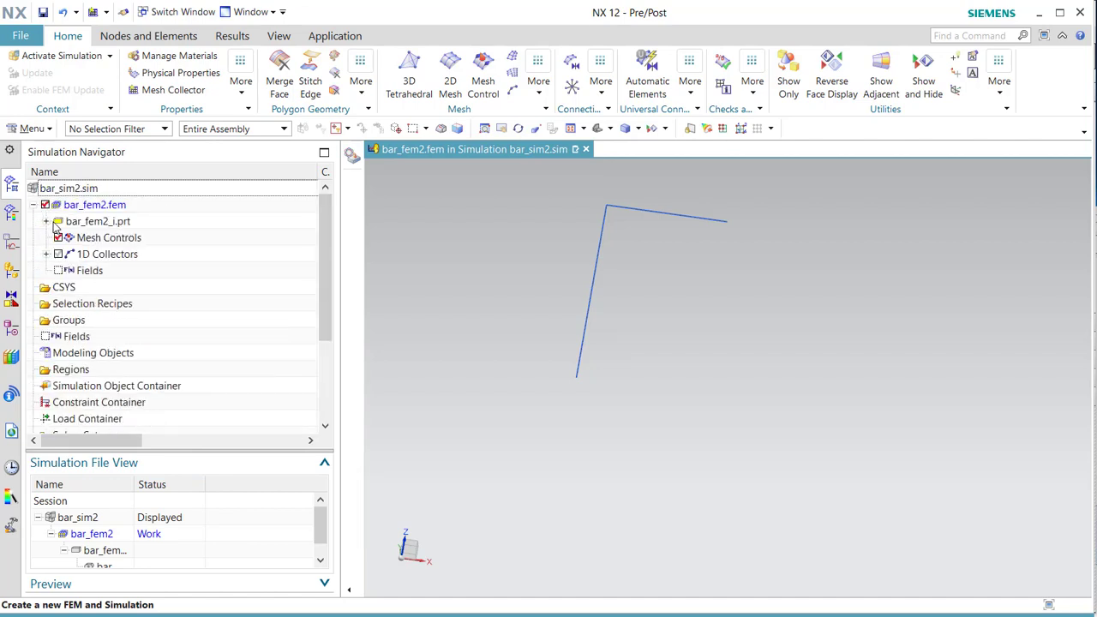
{"action": "left_click", "coordinate": [86, 221]}
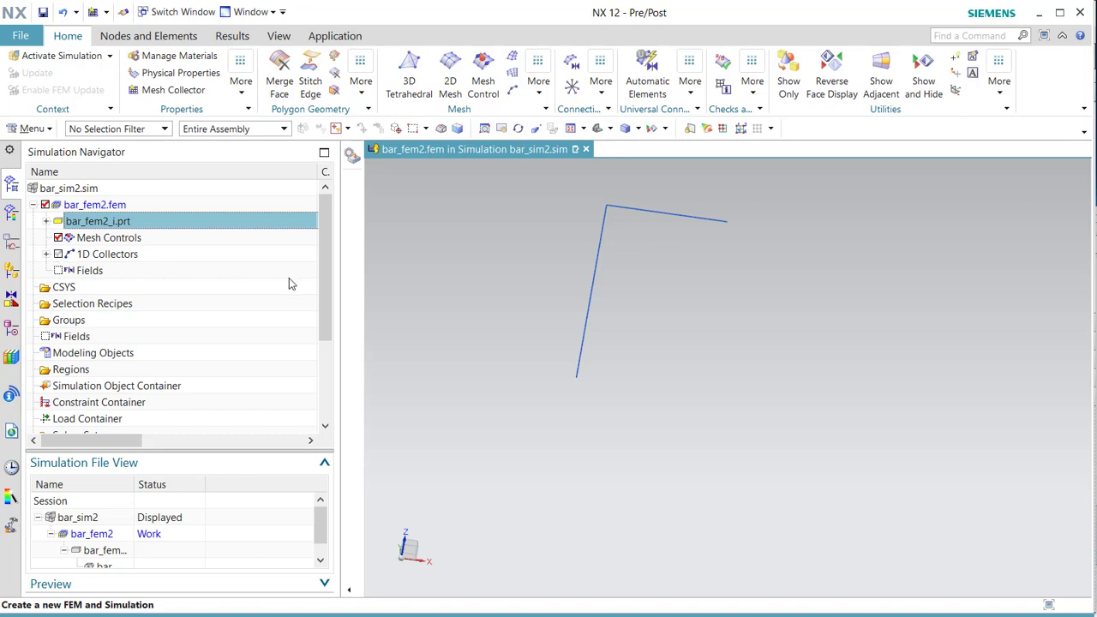
{"action": "left_click", "coordinate": [46, 254]}
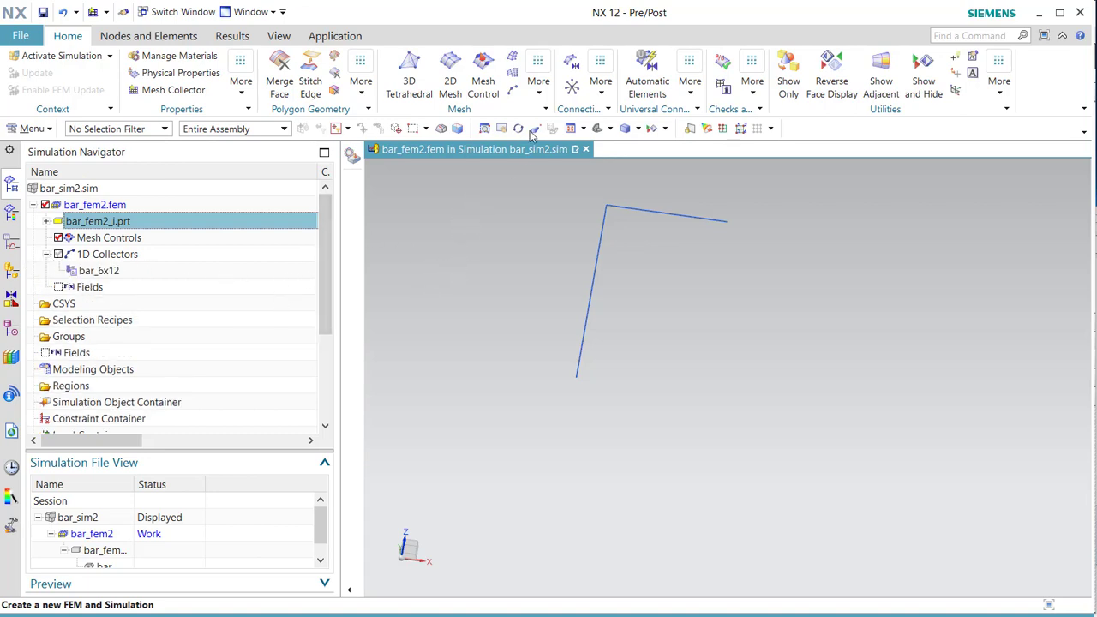
{"action": "left_click", "coordinate": [512, 90]}
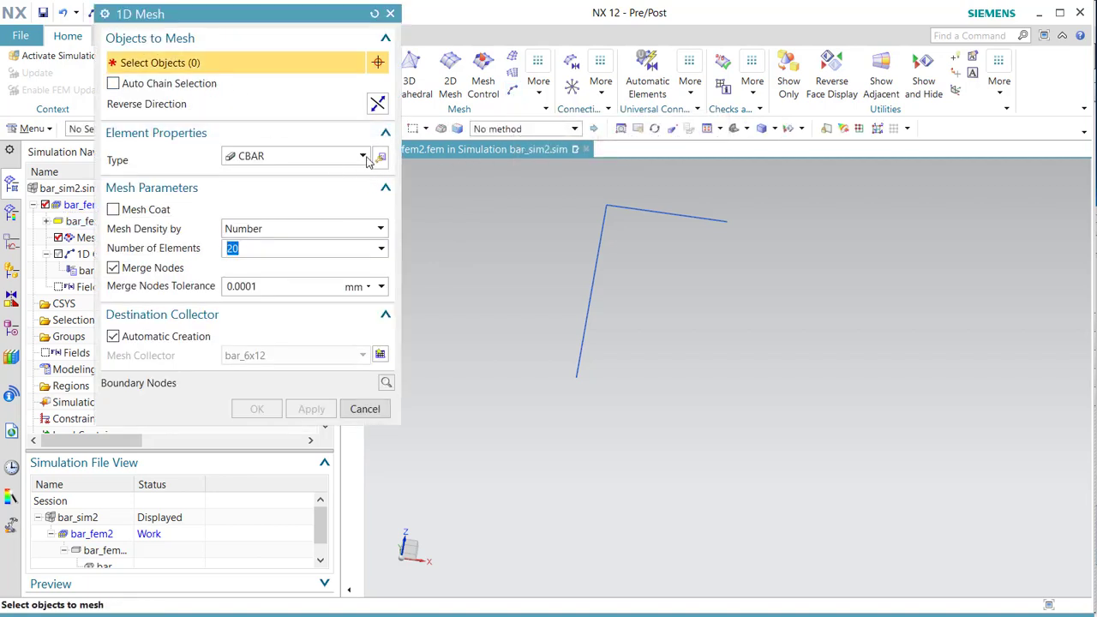
Step: Mesh the vertical and horizontal sketch lines with CBAR elements using auto chain selection
{"action": "left_click", "coordinate": [341, 158]}
{"action": "left_click", "coordinate": [341, 158]}
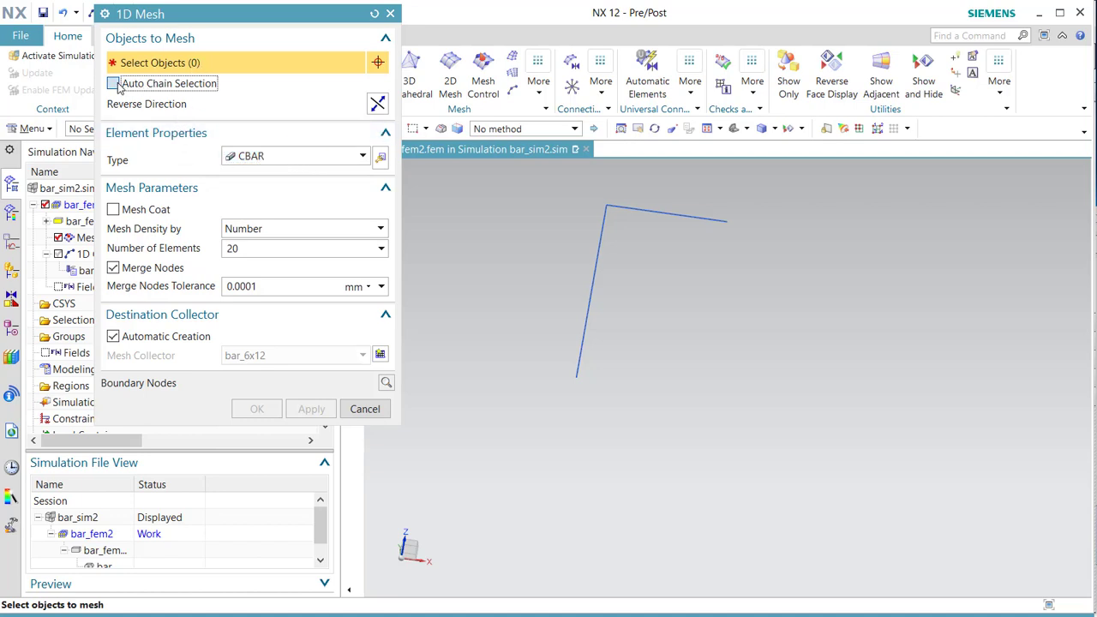
{"action": "left_click", "coordinate": [116, 84]}
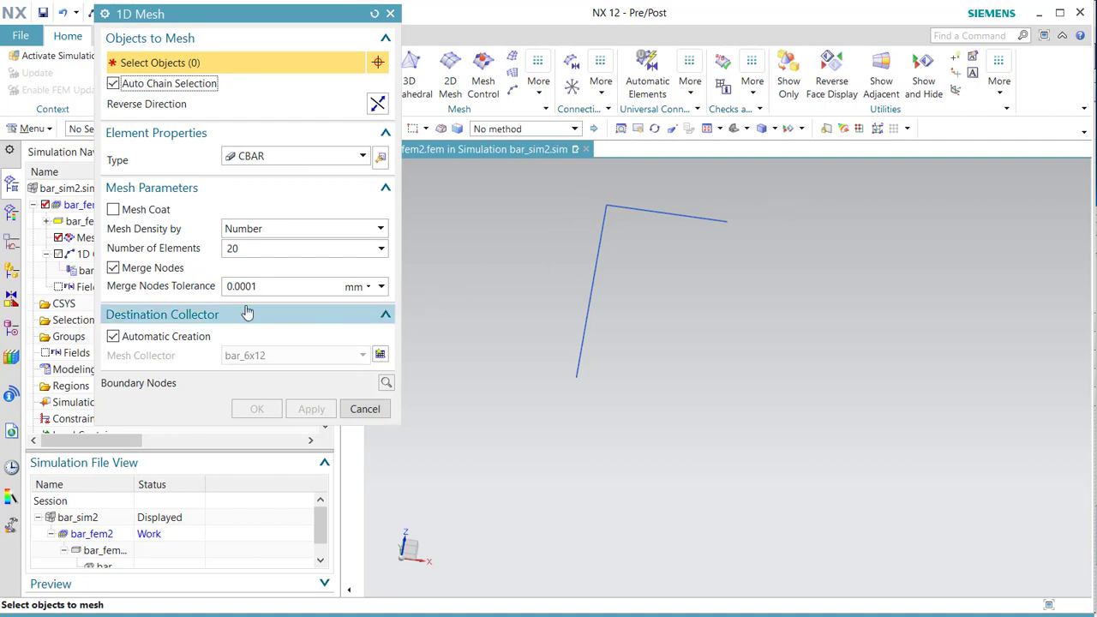
{"action": "left_click", "coordinate": [115, 270]}
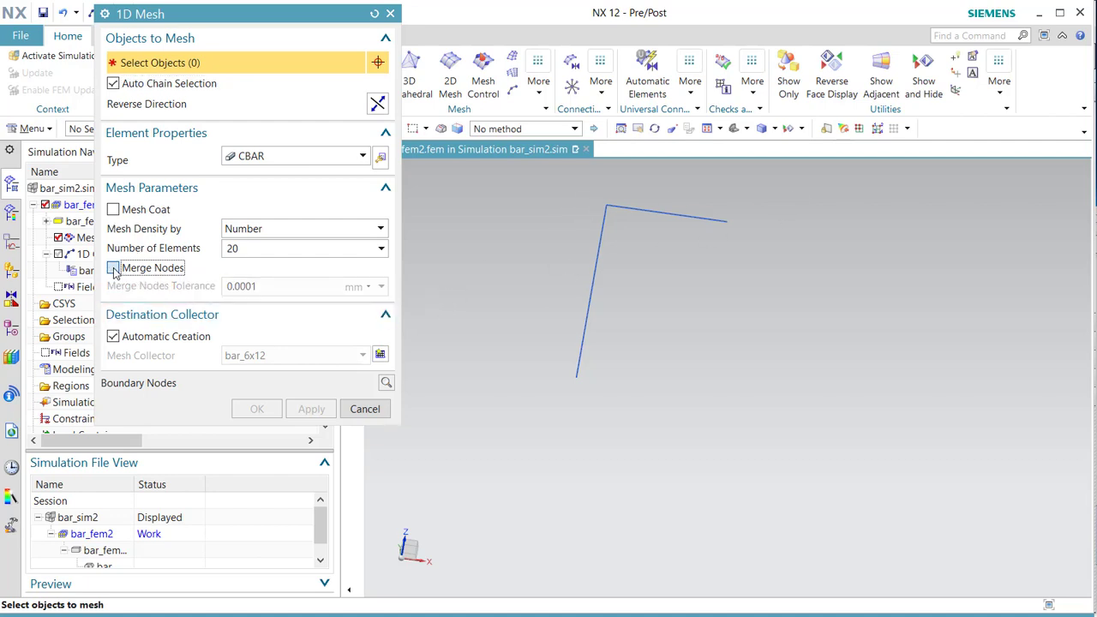
{"action": "left_click", "coordinate": [114, 269]}
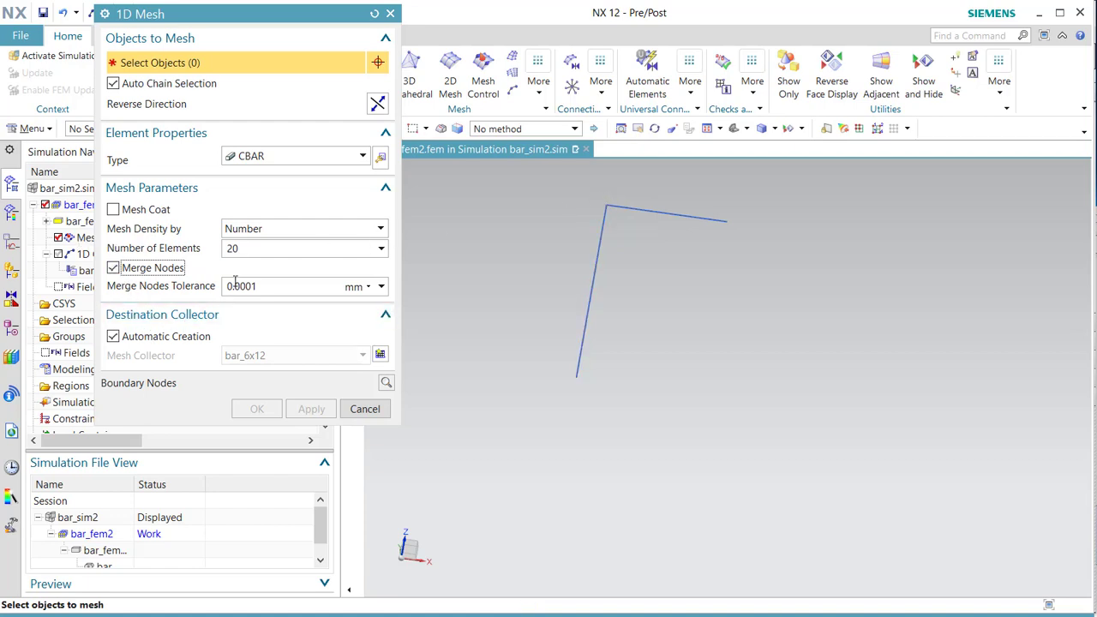
{"action": "left_click", "coordinate": [597, 293]}
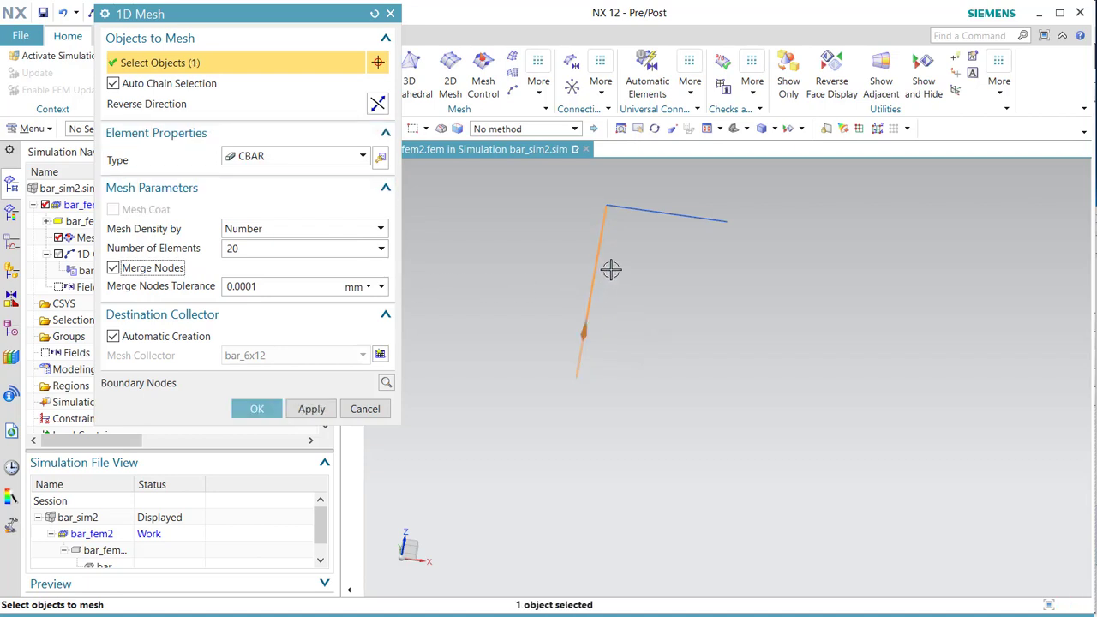
{"action": "left_click", "coordinate": [631, 216]}
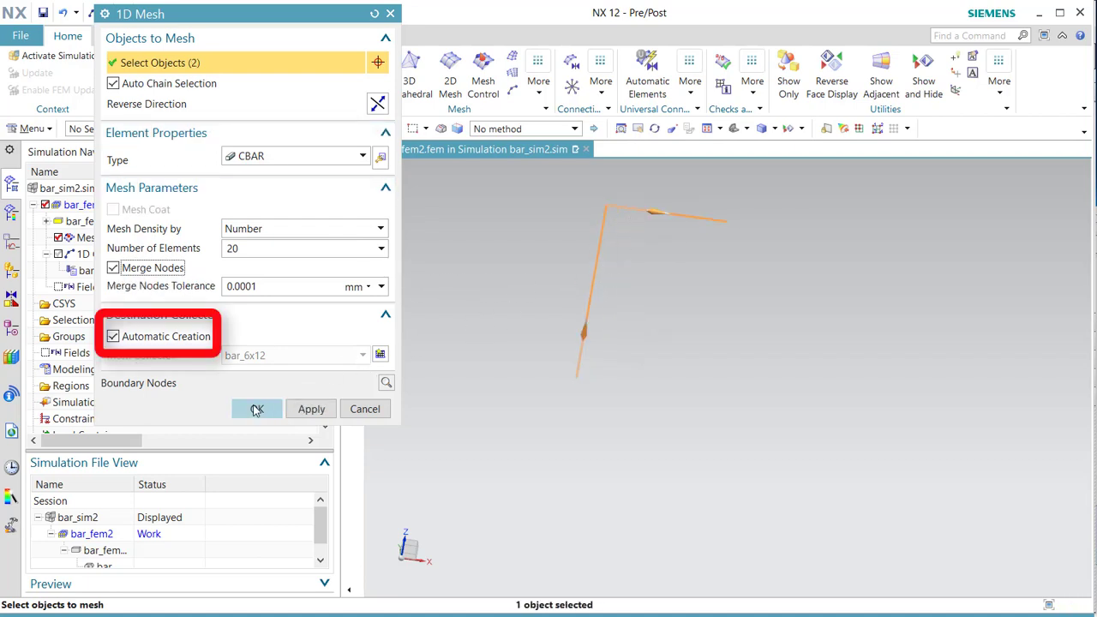
{"action": "left_click", "coordinate": [257, 409]}
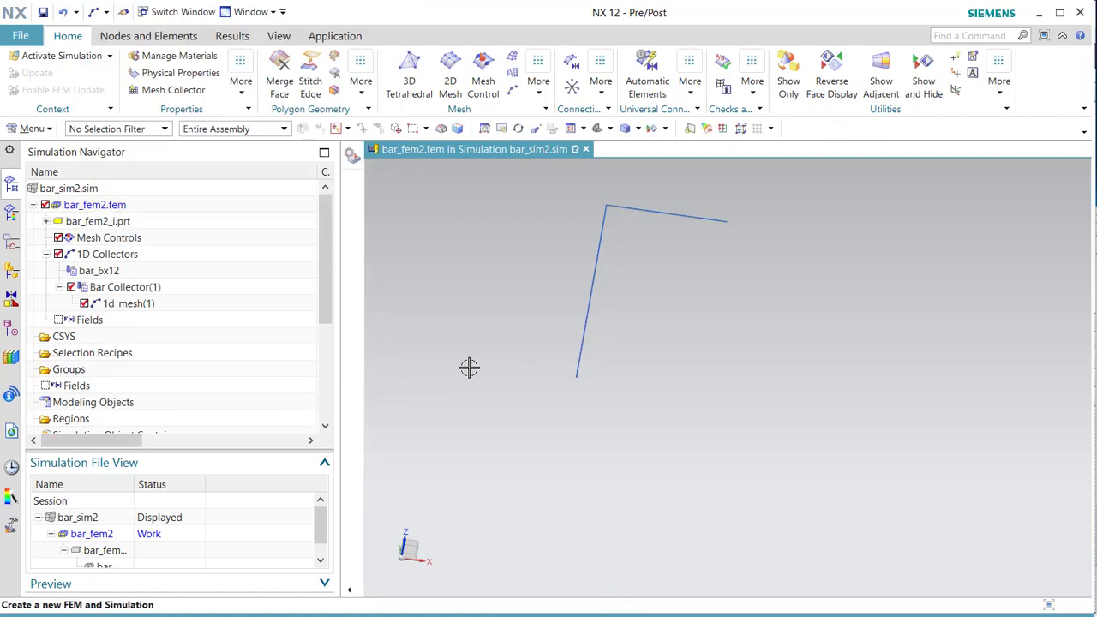
Step: Move 1d_mesh(1) into bar_6x12 with default settings and delete the empty Bar Collector(1)
{"action": "scroll", "coordinate": [471, 365], "scroll_direction": "down", "scroll_amount": 1}
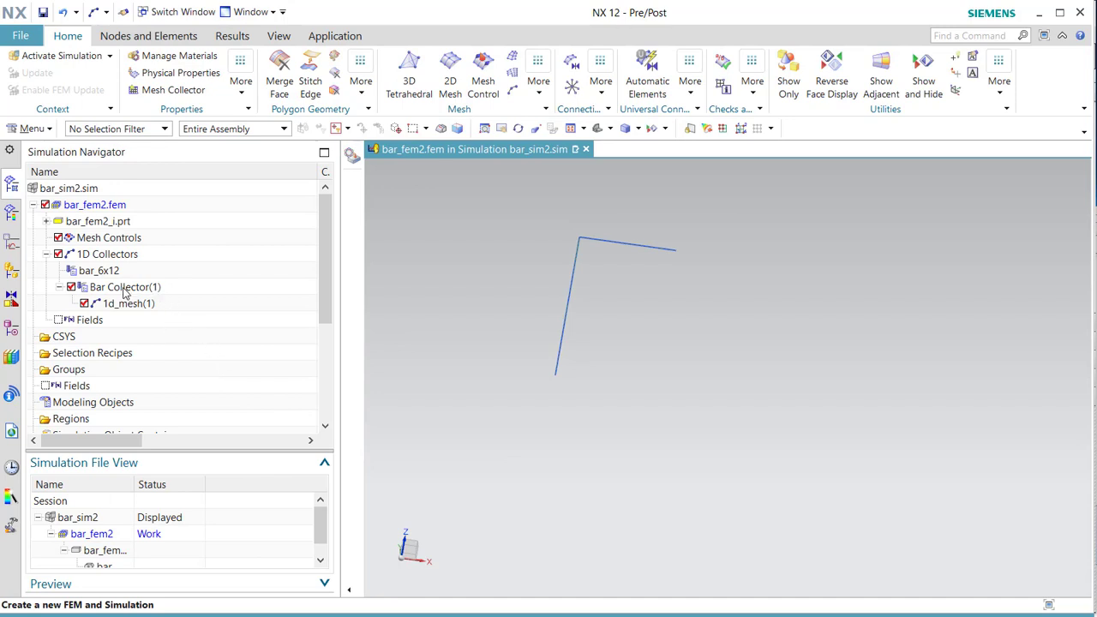
{"action": "left_click_drag", "start_coordinate": [135, 304], "coordinate": [122, 272]}
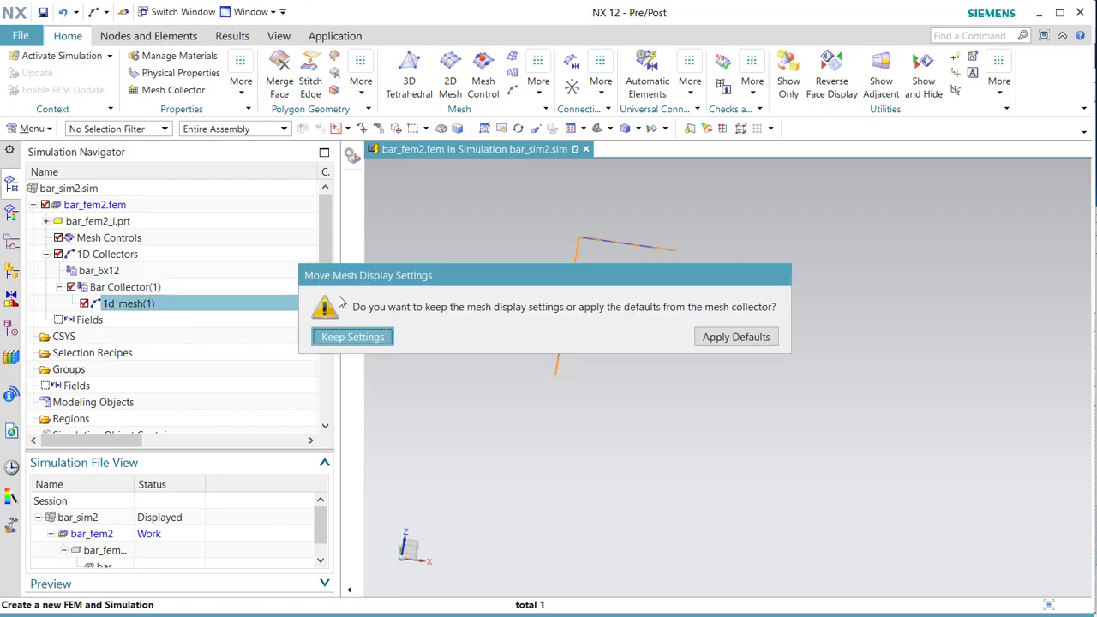
{"action": "left_click", "coordinate": [700, 337]}
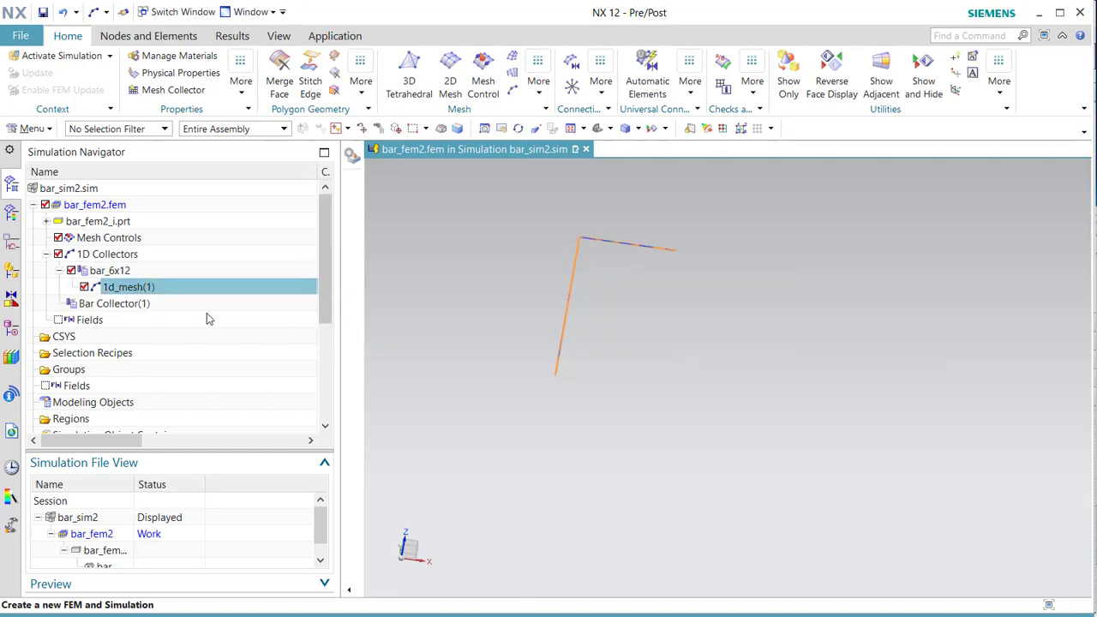
{"action": "right_click", "coordinate": [129, 307]}
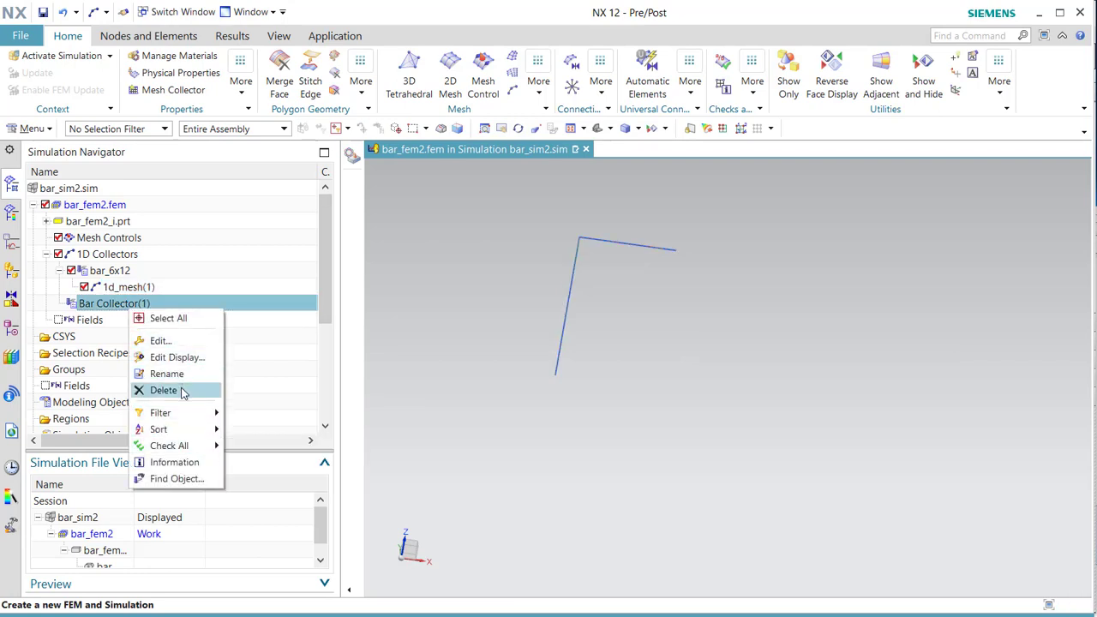
{"action": "left_click", "coordinate": [182, 393]}
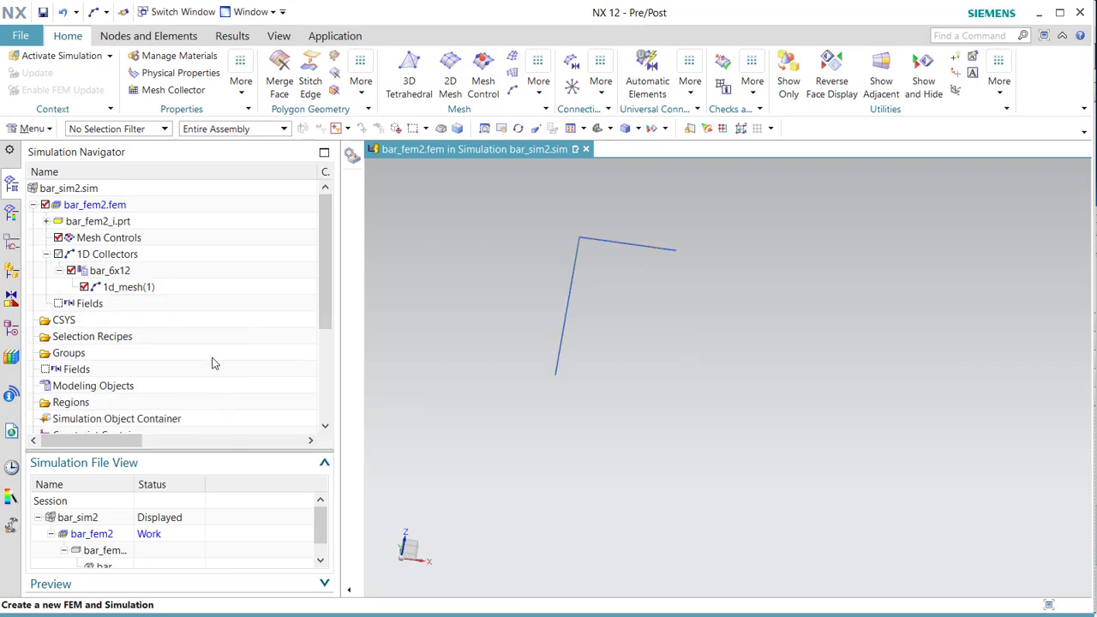
{"action": "left_click", "coordinate": [513, 93]}
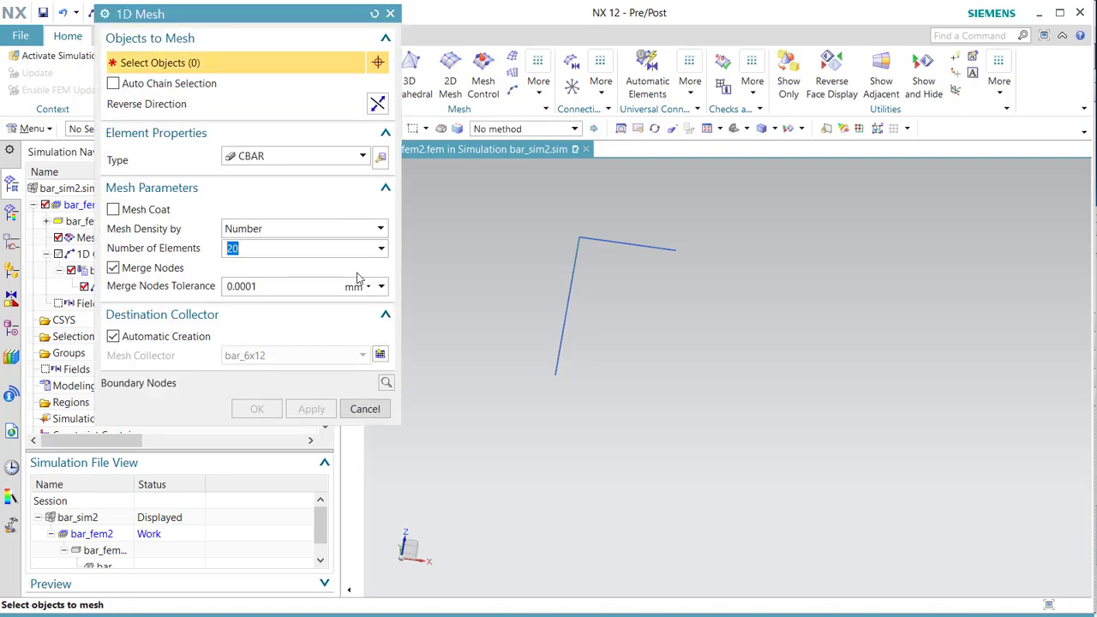
{"action": "left_click", "coordinate": [113, 337]}
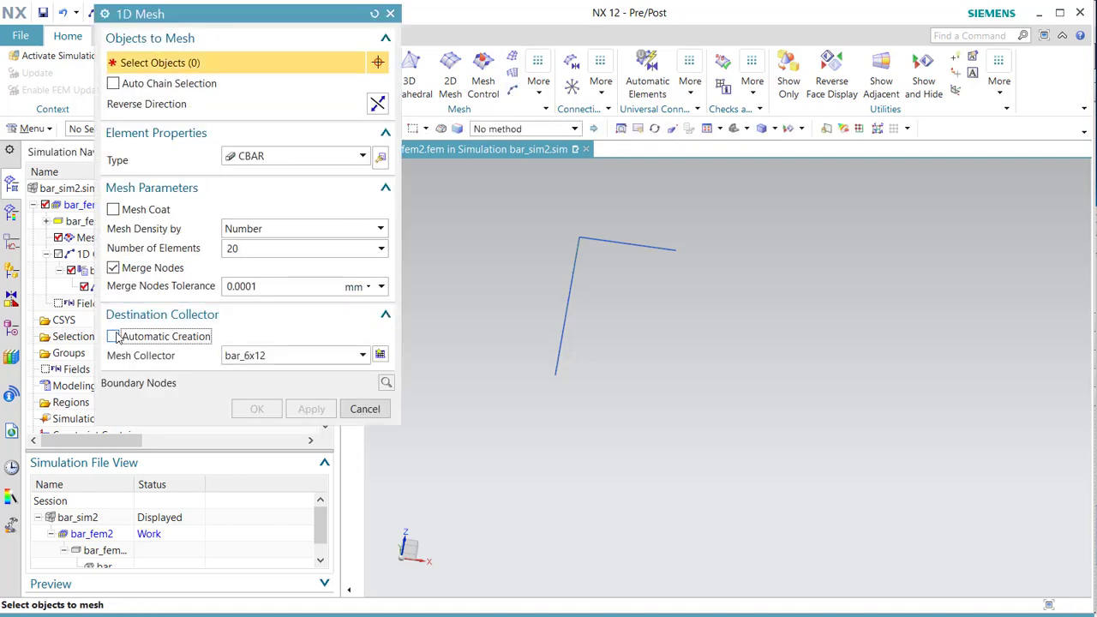
{"action": "left_click", "coordinate": [364, 409]}
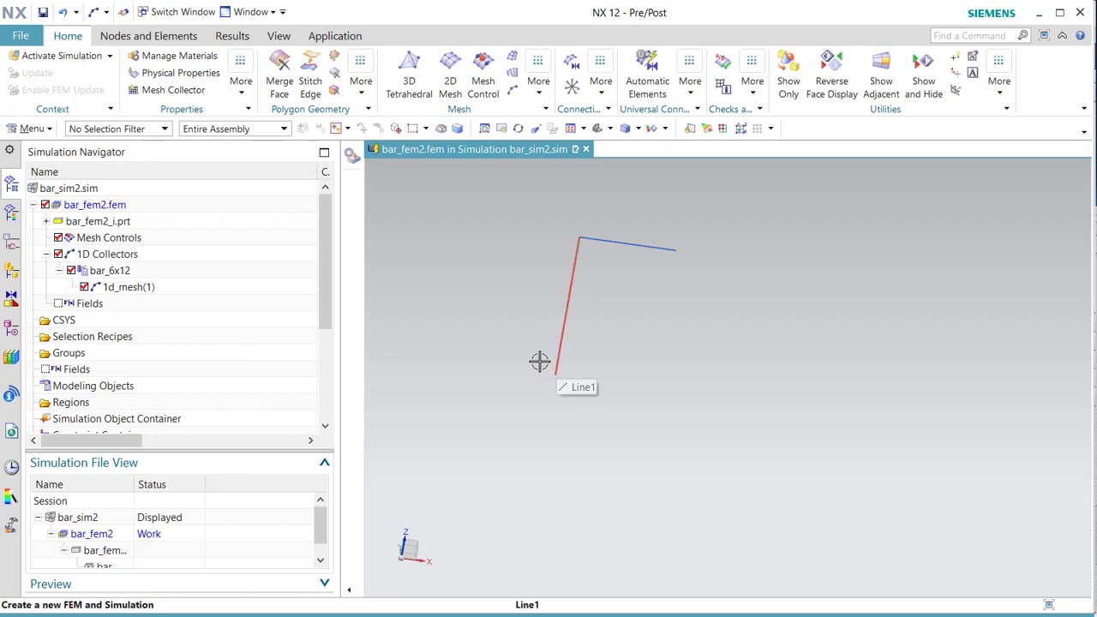
{"action": "left_click", "coordinate": [89, 519]}
Step: Make bar_sim2 the work part and display bar_6x12's beam sections as curves, orbiting to inspect them
{"action": "double_click", "coordinate": [89, 520]}
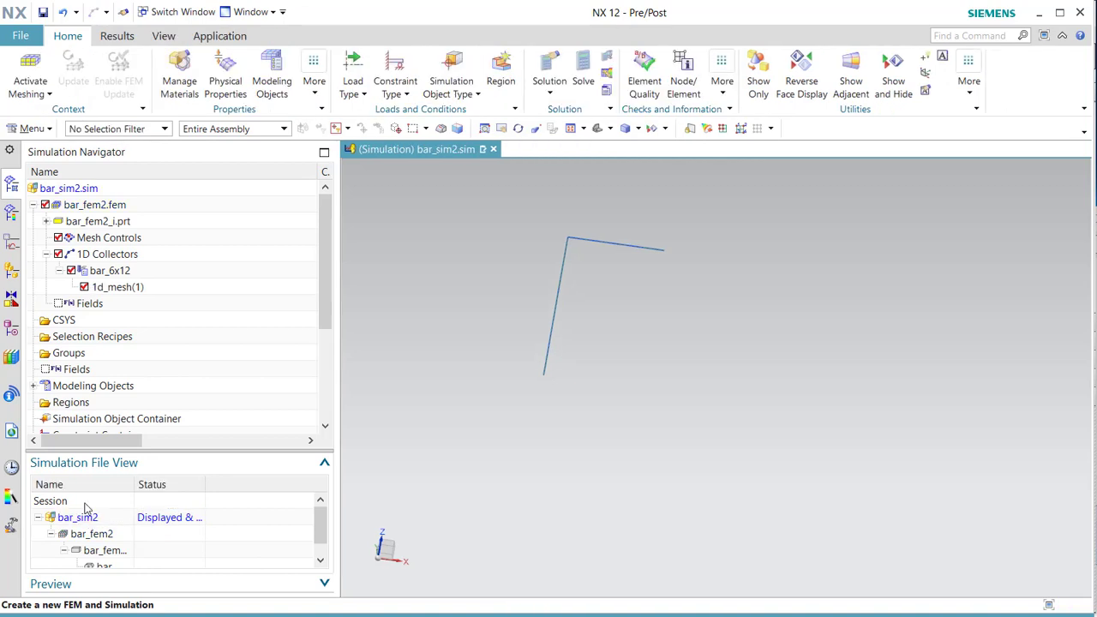
{"action": "right_click", "coordinate": [112, 272]}
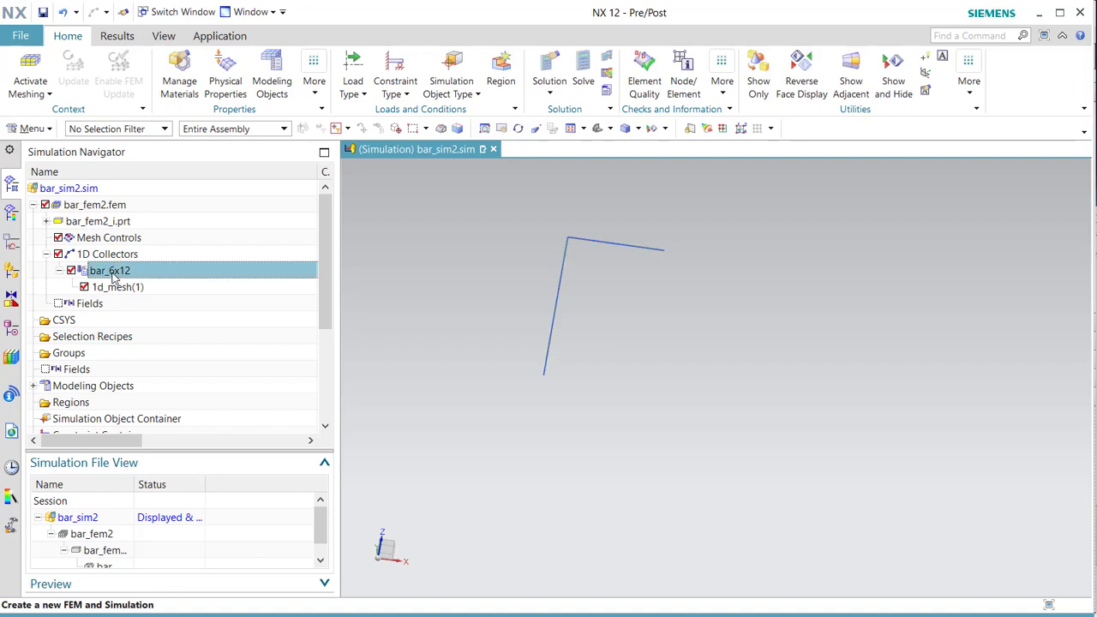
{"action": "left_click", "coordinate": [141, 305]}
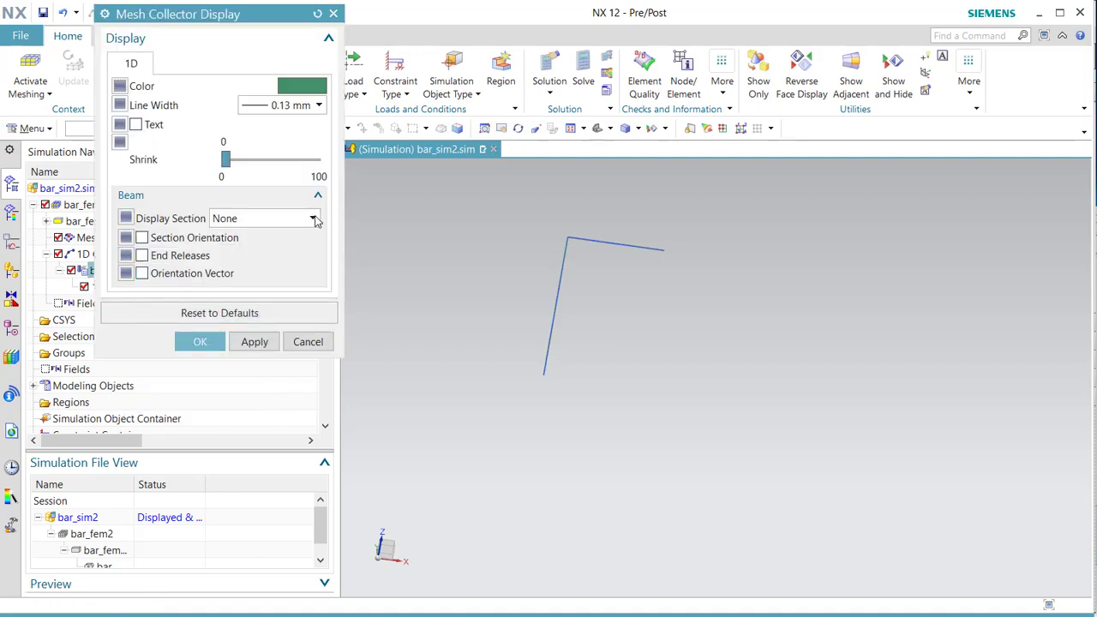
{"action": "left_click", "coordinate": [313, 219]}
{"action": "left_click", "coordinate": [244, 249]}
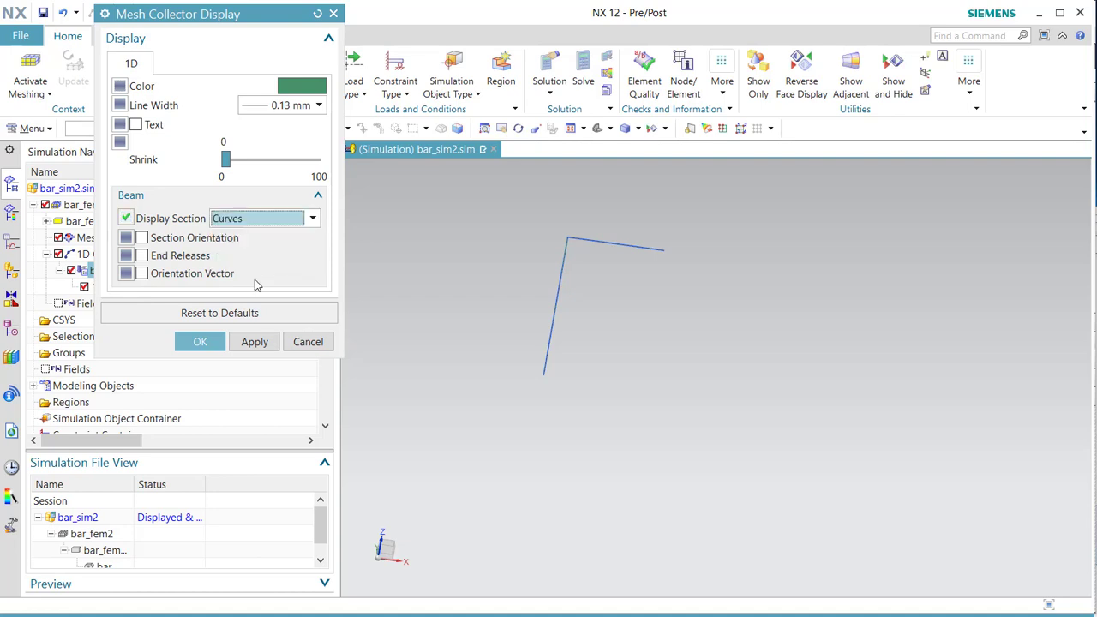
{"action": "left_click", "coordinate": [200, 342]}
{"action": "middle_click_drag", "start_coordinate": [544, 343], "coordinate": [495, 321]}
{"action": "scroll", "coordinate": [612, 316], "scroll_direction": "up", "scroll_amount": 3}
{"action": "scroll", "coordinate": [582, 329], "scroll_direction": "down", "scroll_amount": 1}
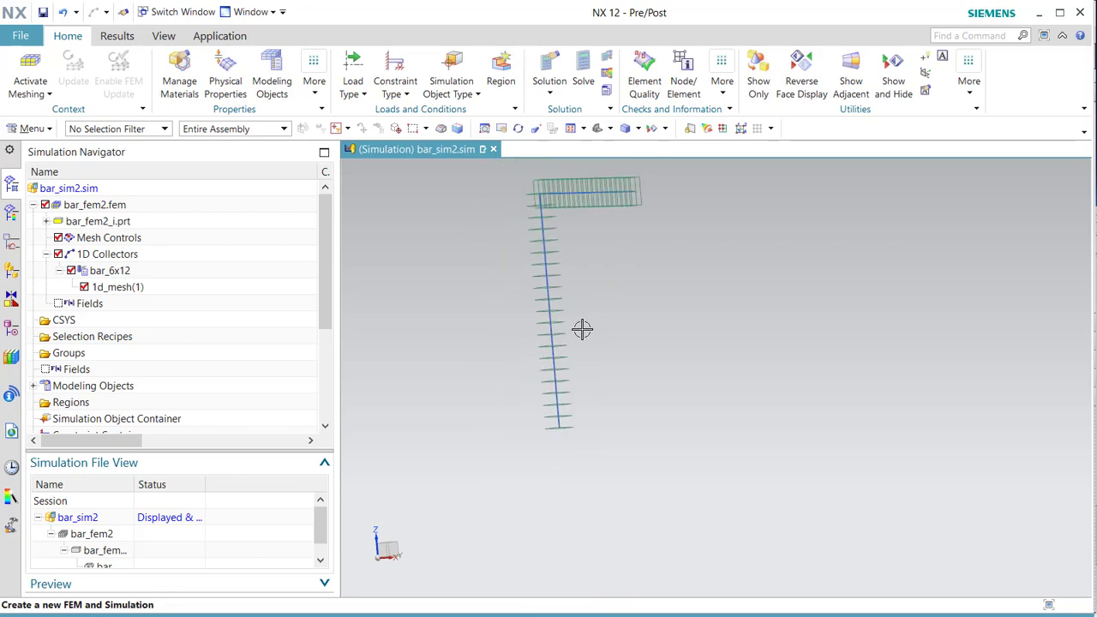
{"action": "middle_click_drag", "start_coordinate": [585, 340], "coordinate": [590, 355]}
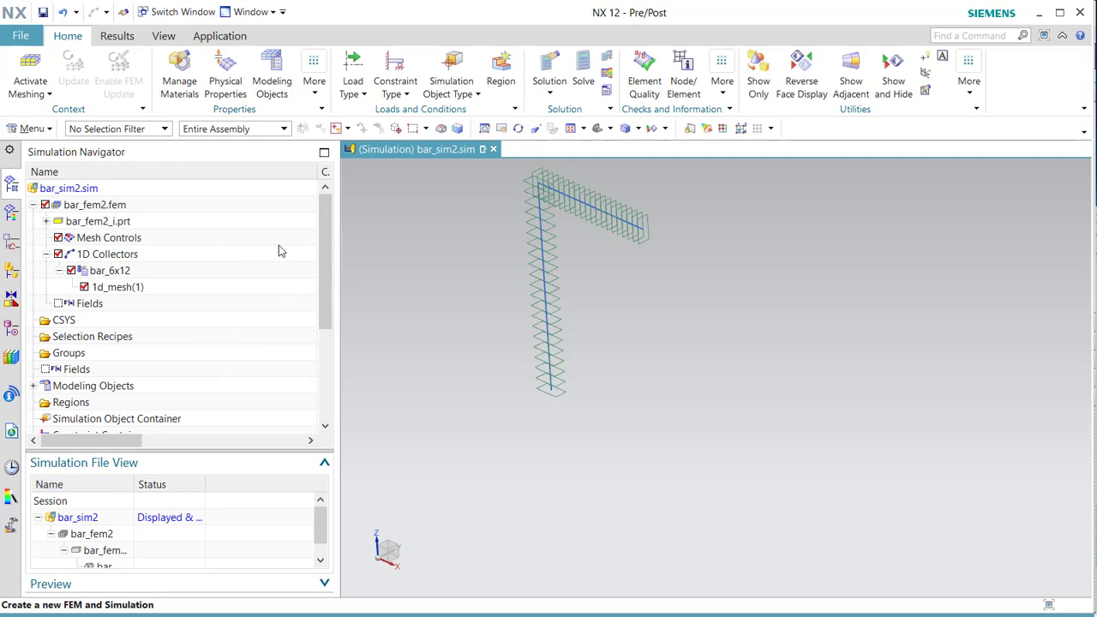
Step: Apply a 200 N force along -ZC to the end node of the horizontal arm
{"action": "left_click", "coordinate": [355, 84]}
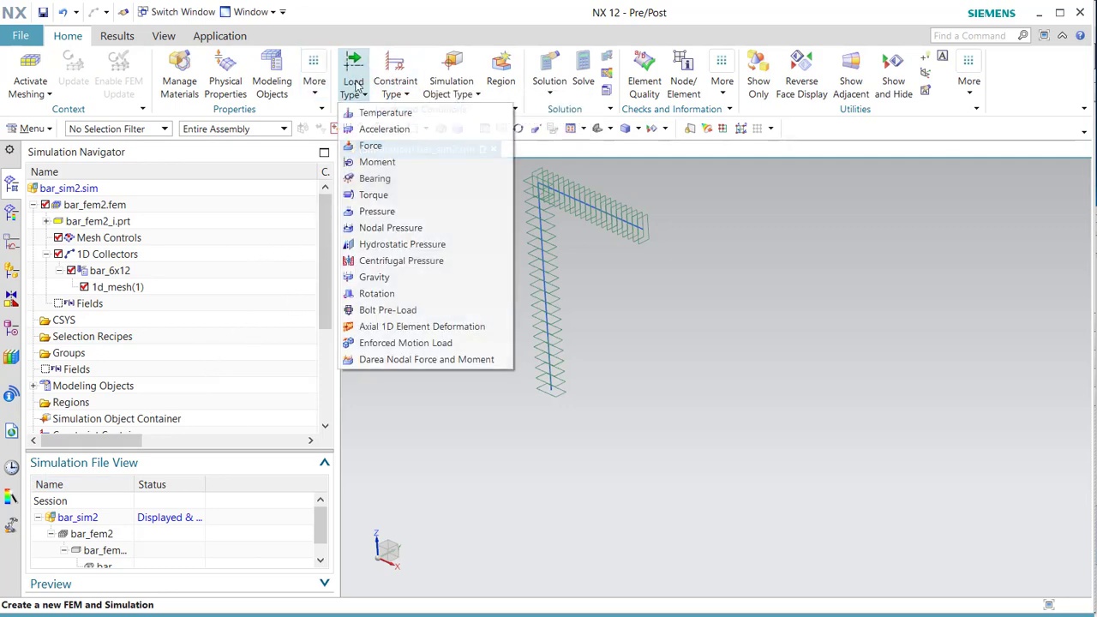
{"action": "left_click", "coordinate": [396, 146]}
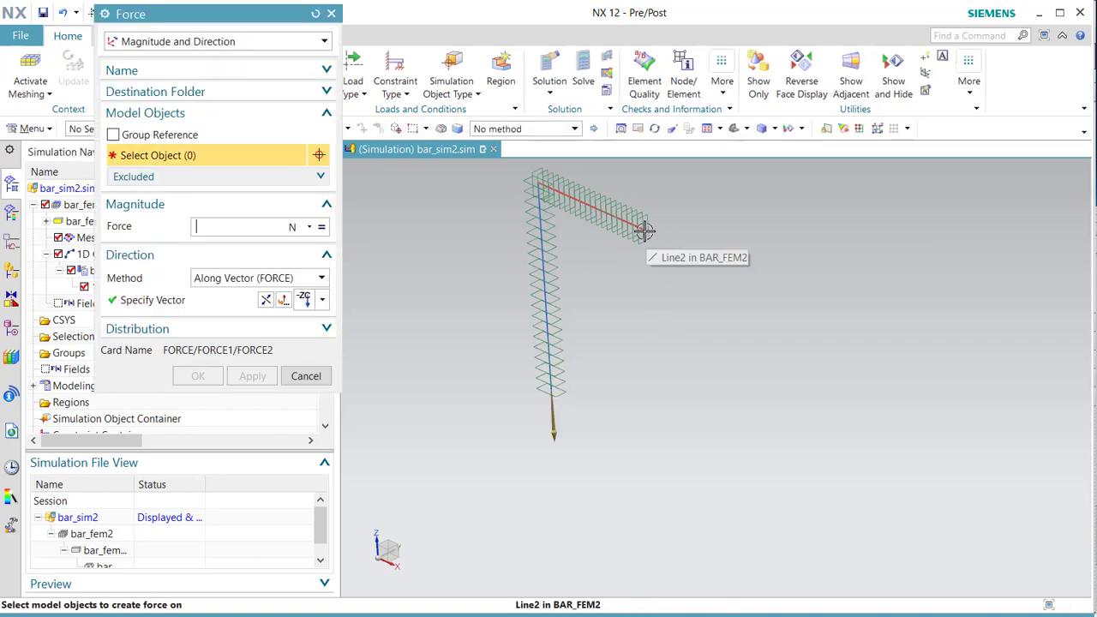
{"action": "left_click", "coordinate": [645, 229]}
{"action": "left_click", "coordinate": [729, 278]}
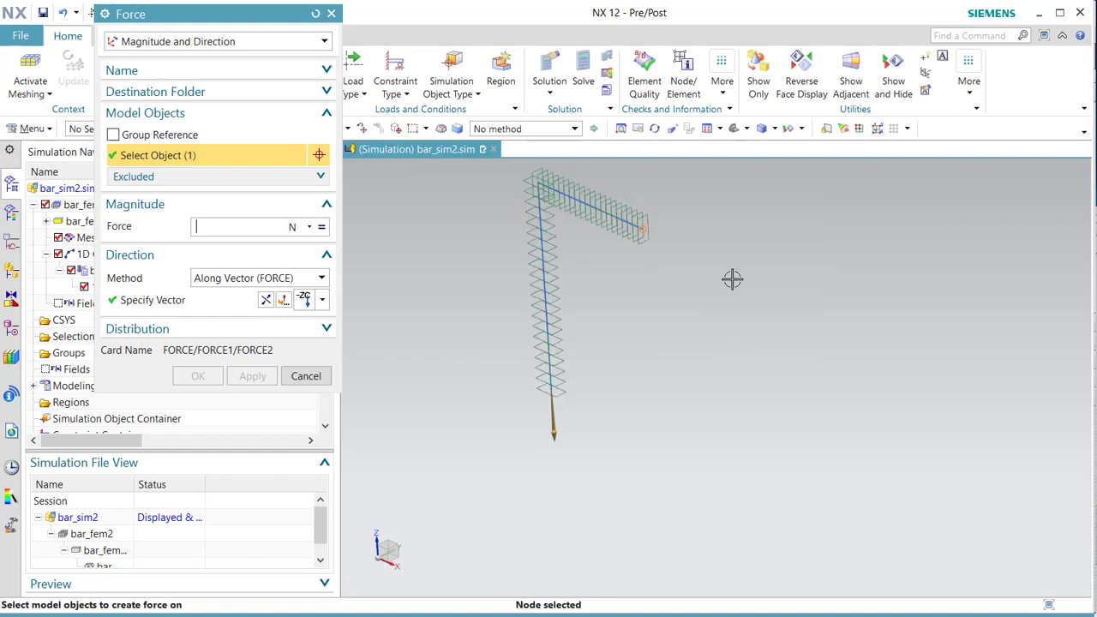
{"action": "left_click", "coordinate": [323, 301]}
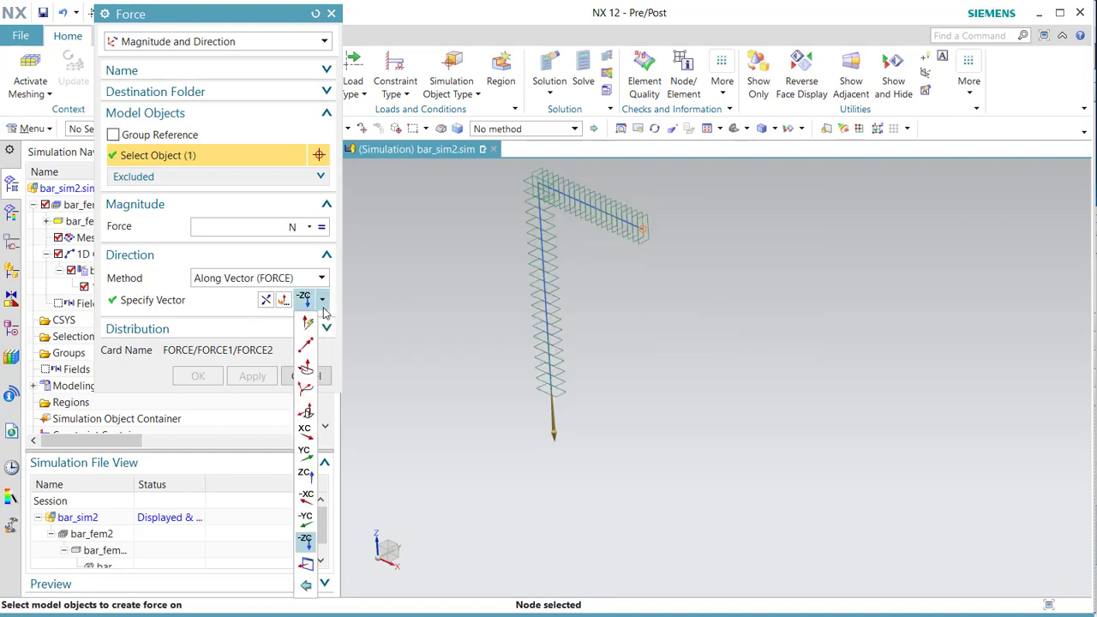
{"action": "left_click", "coordinate": [306, 540]}
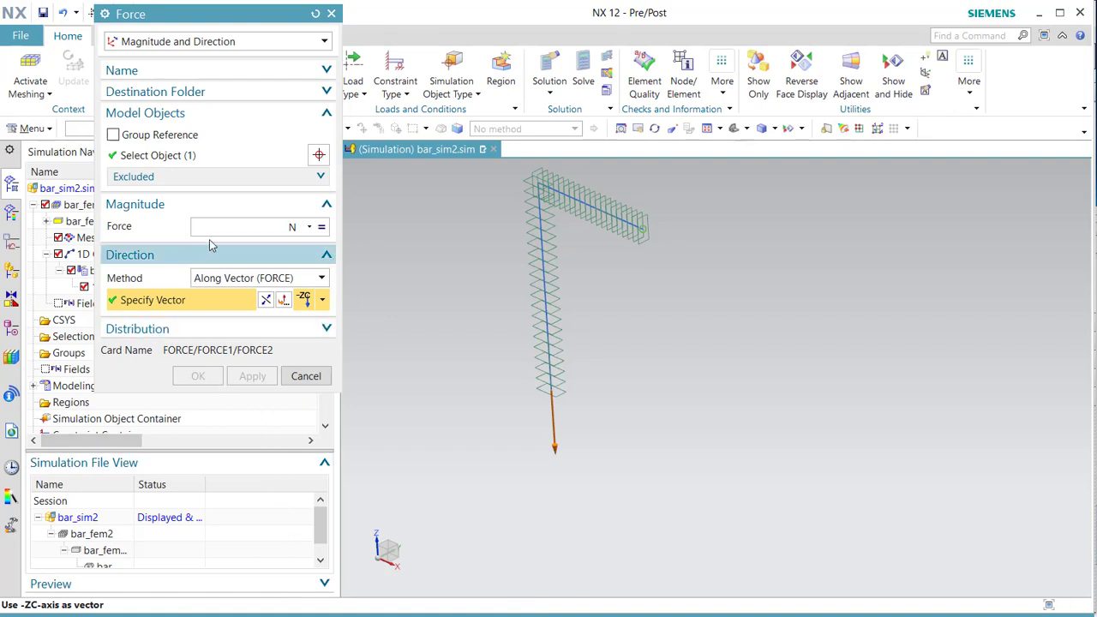
{"action": "type", "text": "20"}
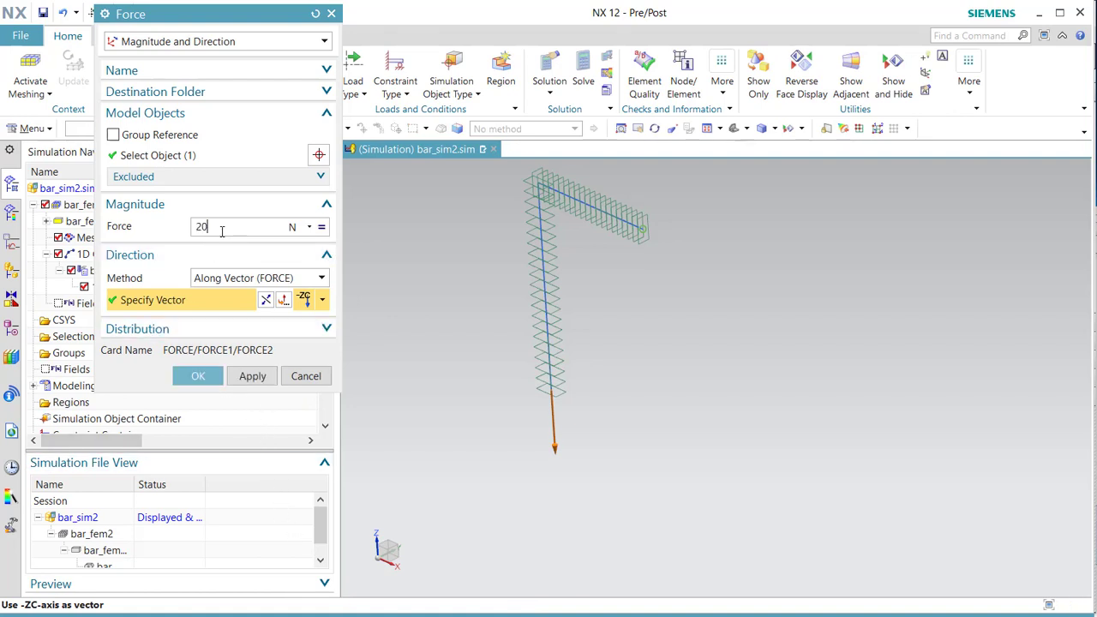
{"action": "type", "text": "0"}
{"action": "left_click", "coordinate": [202, 377]}
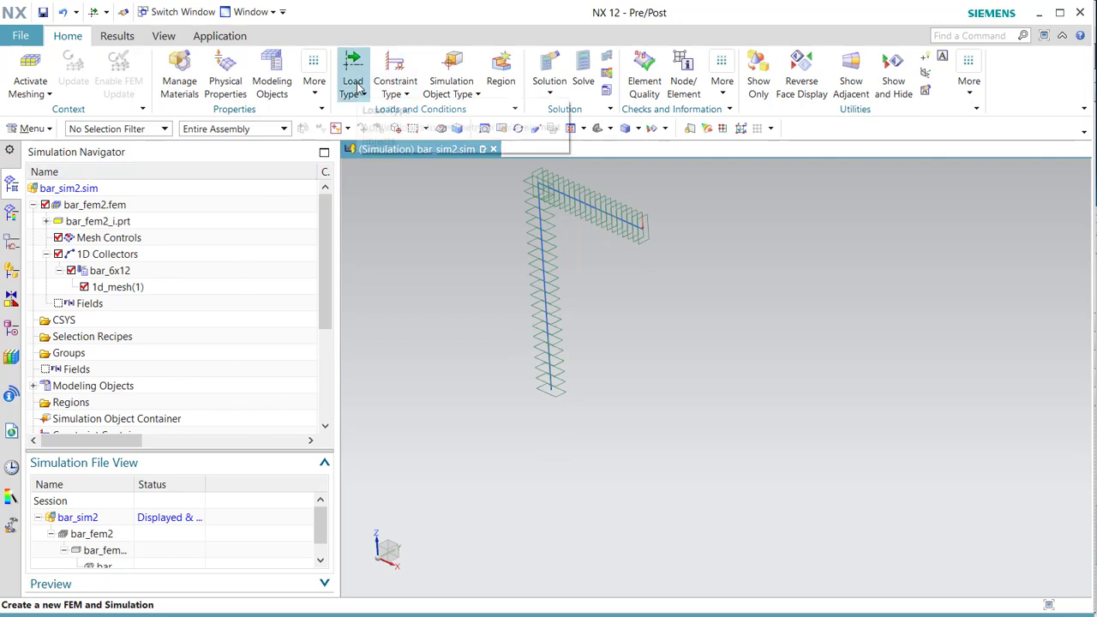
Step: Add a Fixed Constraint to the node at the bottom of the vertical leg
{"action": "left_click", "coordinate": [396, 85]}
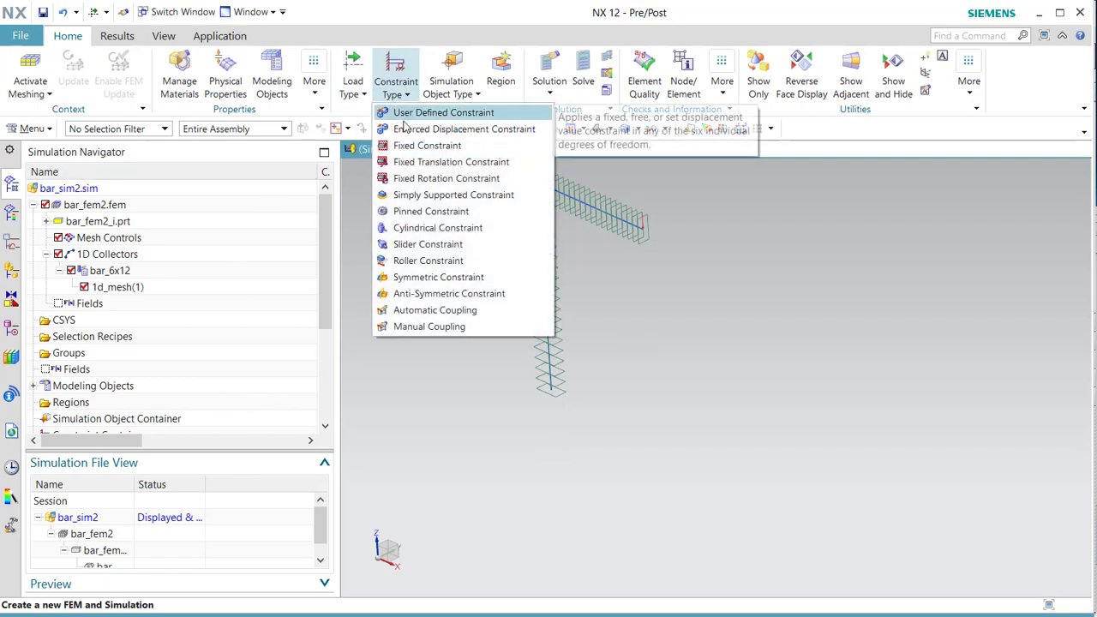
{"action": "left_click", "coordinate": [411, 145]}
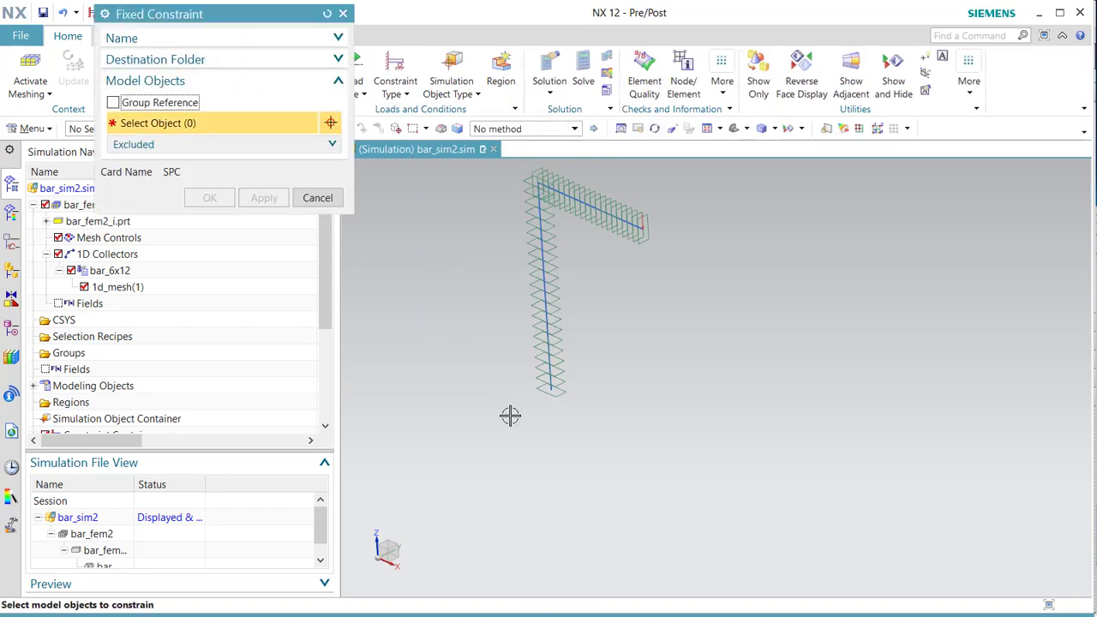
{"action": "left_click", "coordinate": [552, 391]}
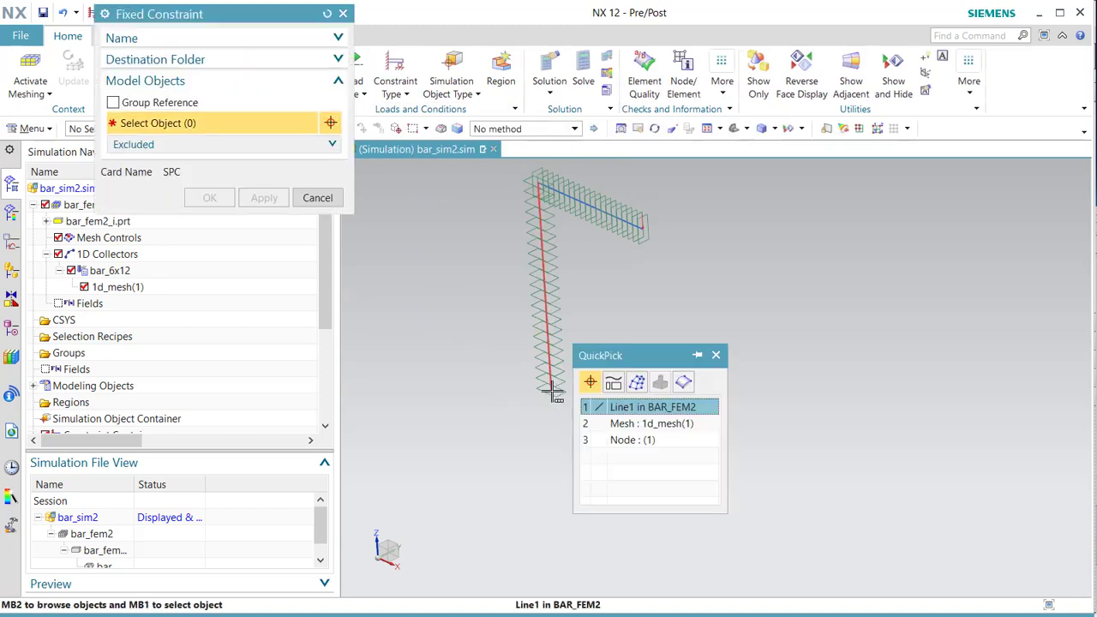
{"action": "left_click", "coordinate": [625, 439]}
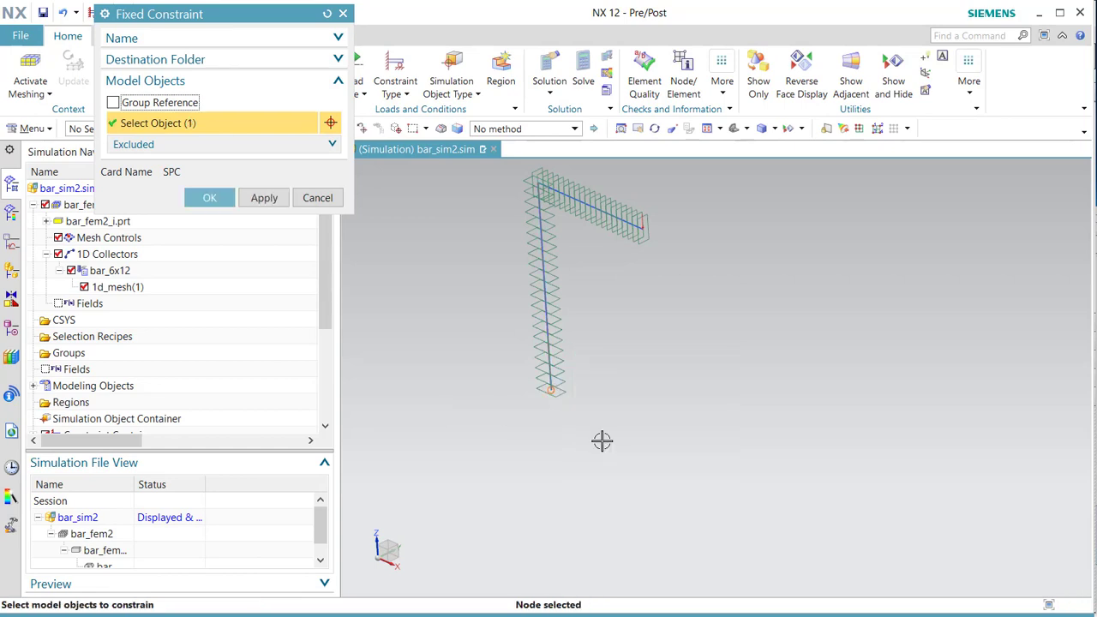
{"action": "left_click", "coordinate": [220, 203]}
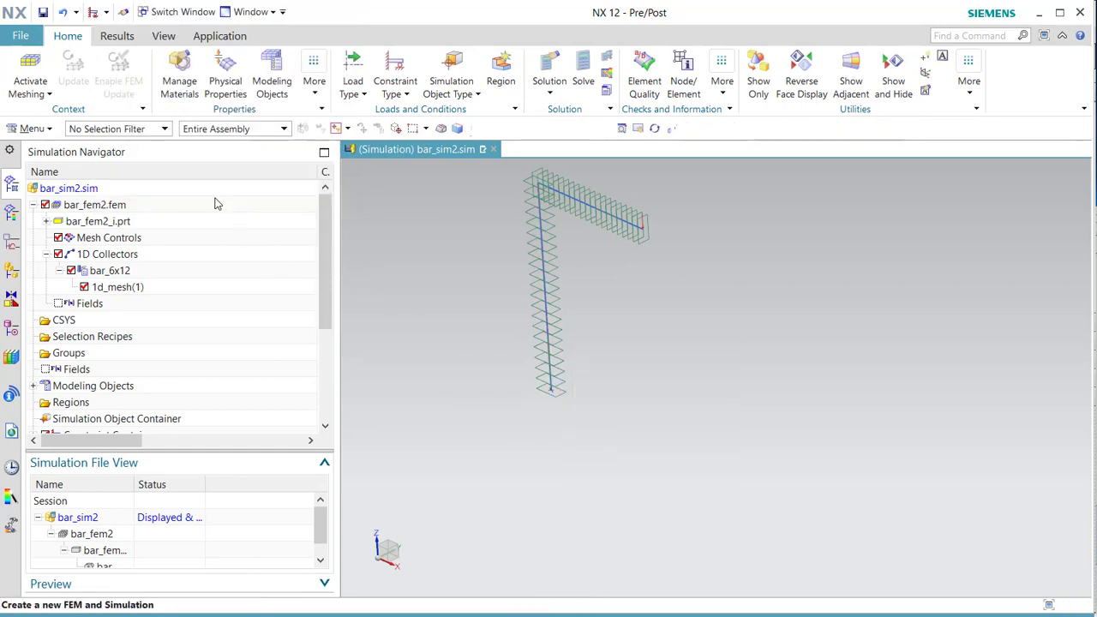
Step: Rotate the beam view and bring up the context menu for Solution 1 in the Simulation Navigator
{"action": "middle_click_drag", "start_coordinate": [489, 343], "coordinate": [642, 234]}
{"action": "scroll", "coordinate": [642, 233], "scroll_direction": "down", "scroll_amount": 3}
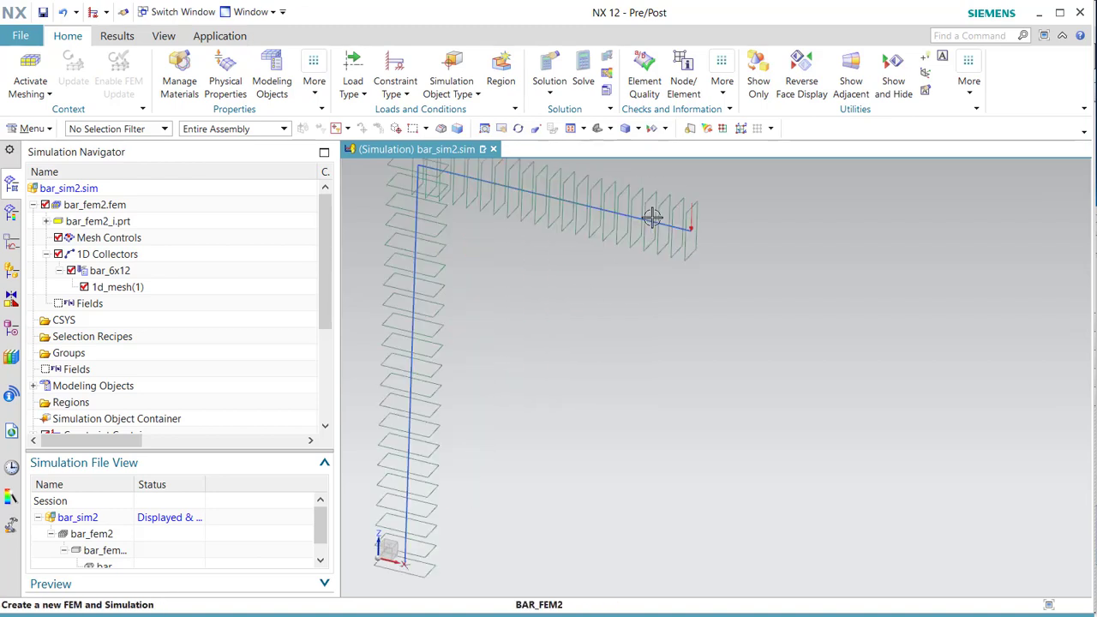
{"action": "scroll", "coordinate": [652, 216], "scroll_direction": "up", "scroll_amount": 3}
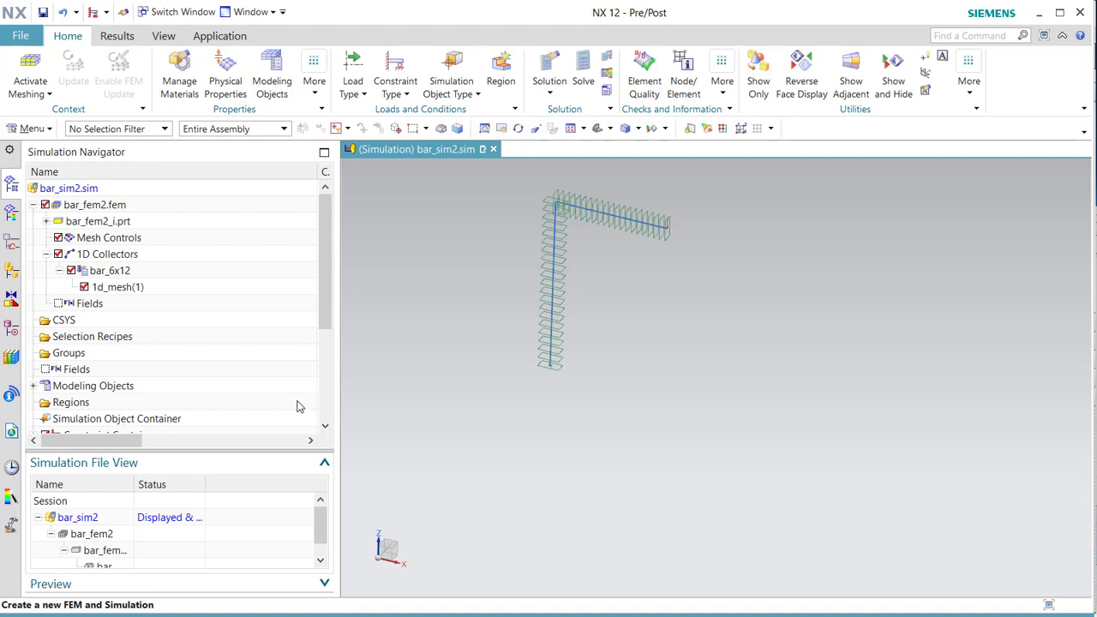
{"action": "left_click_drag", "start_coordinate": [330, 287], "coordinate": [330, 377]}
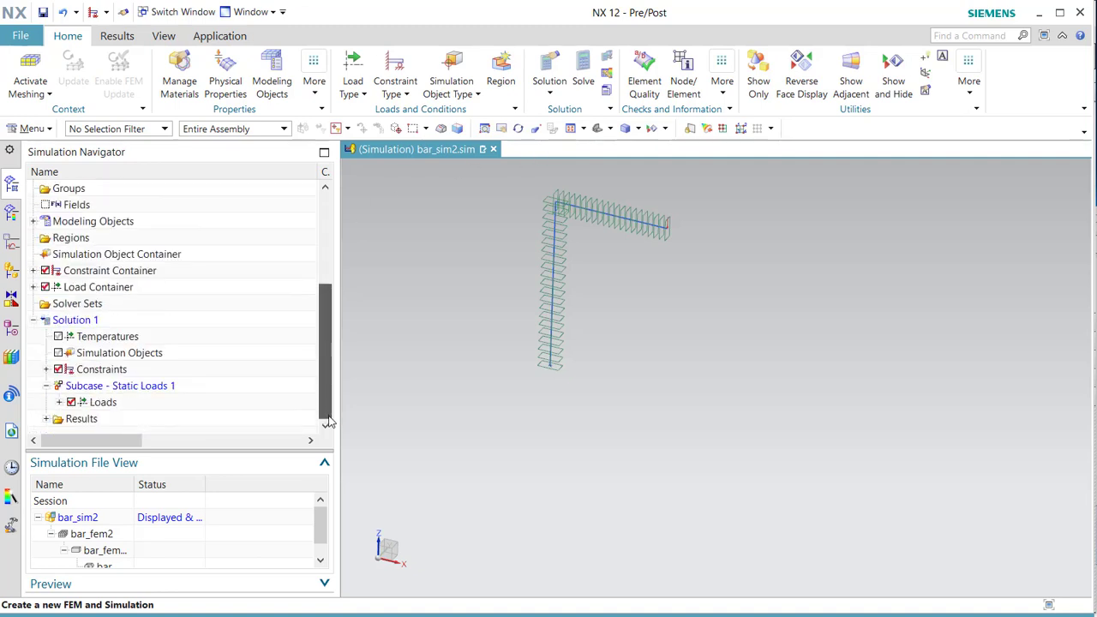
{"action": "right_click", "coordinate": [96, 322]}
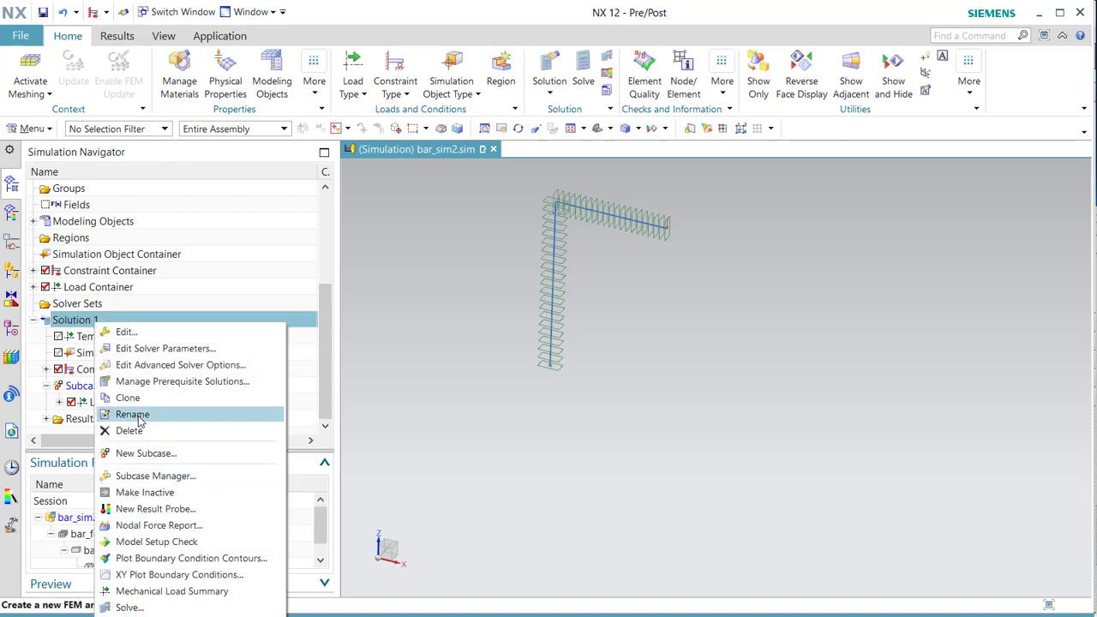
Step: Enable the FORCE request in Solution 1's Case Control output requests and save the solution
{"action": "left_click", "coordinate": [144, 334]}
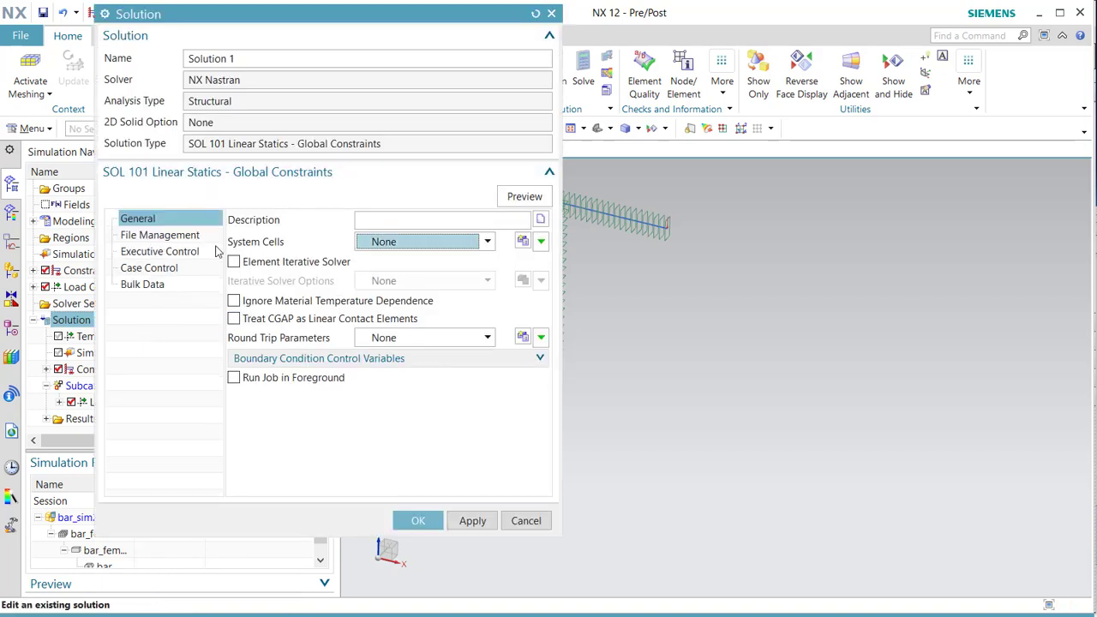
{"action": "left_click", "coordinate": [137, 268]}
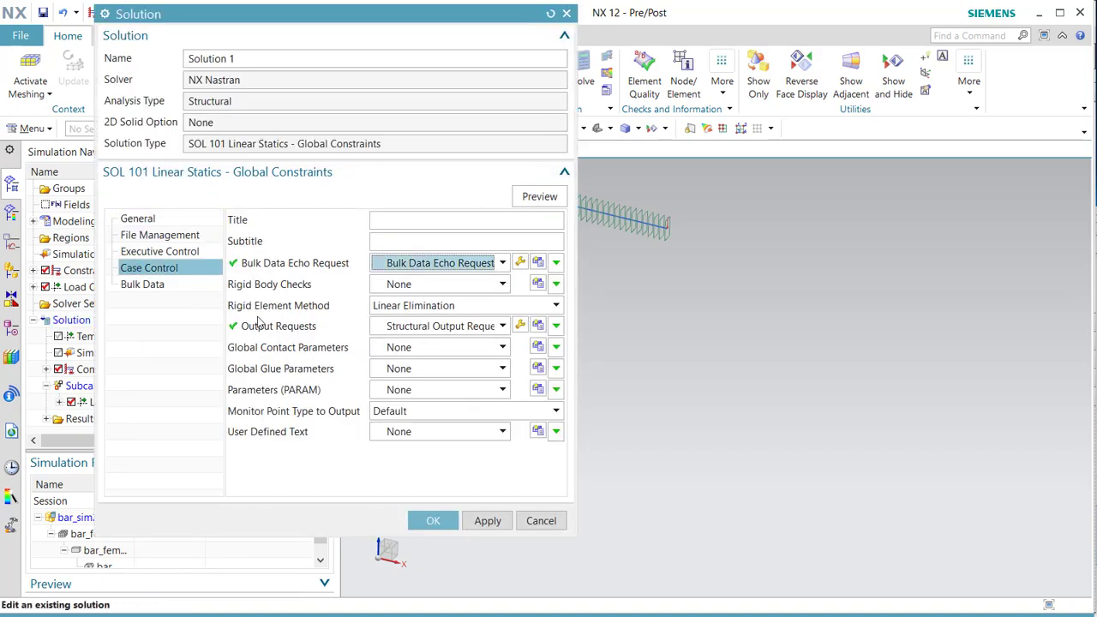
{"action": "middle_click", "coordinate": [514, 330]}
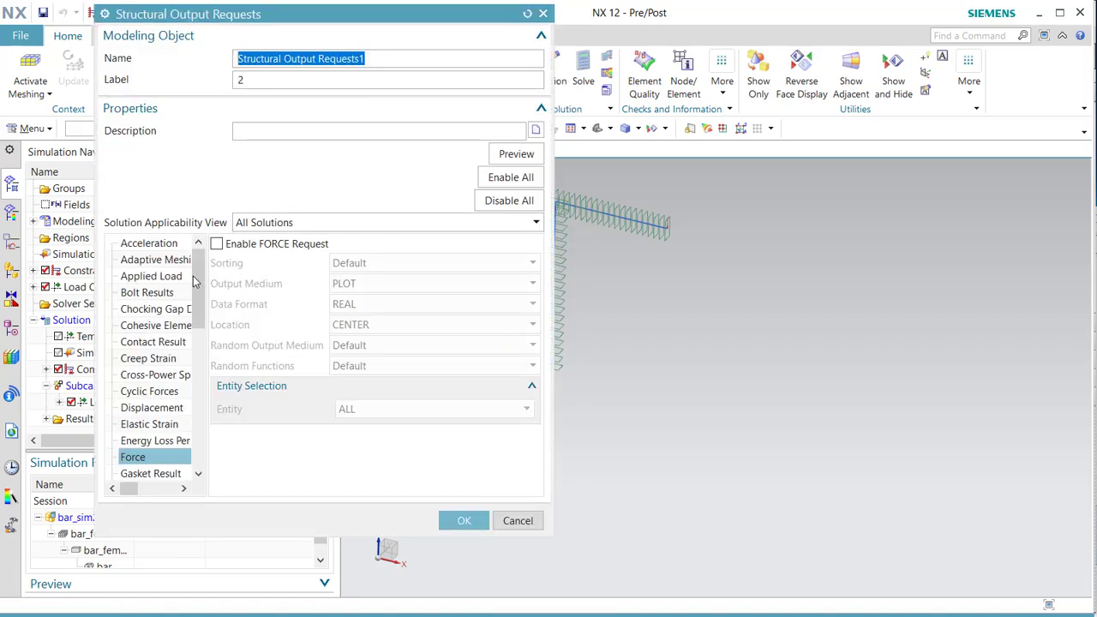
{"action": "left_click", "coordinate": [216, 244]}
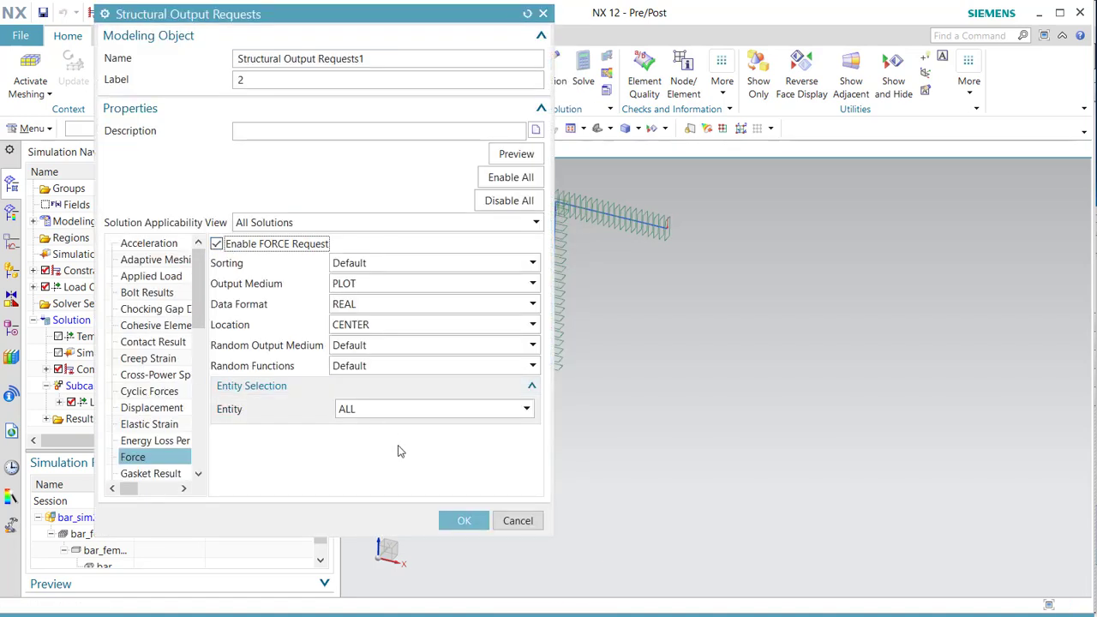
{"action": "left_click", "coordinate": [453, 521]}
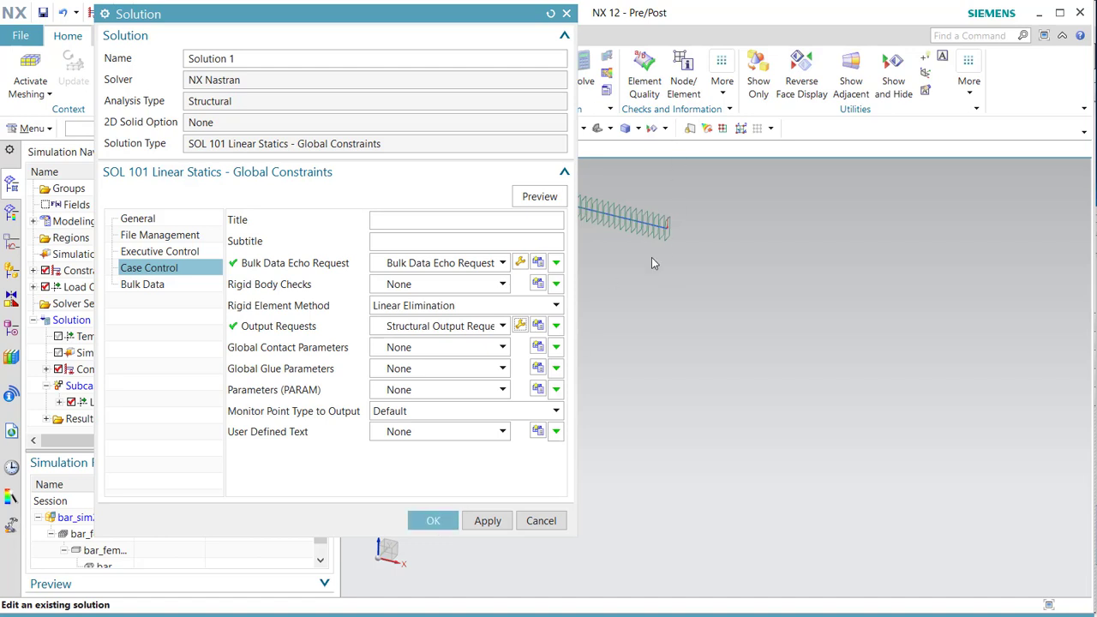
{"action": "left_click", "coordinate": [433, 521]}
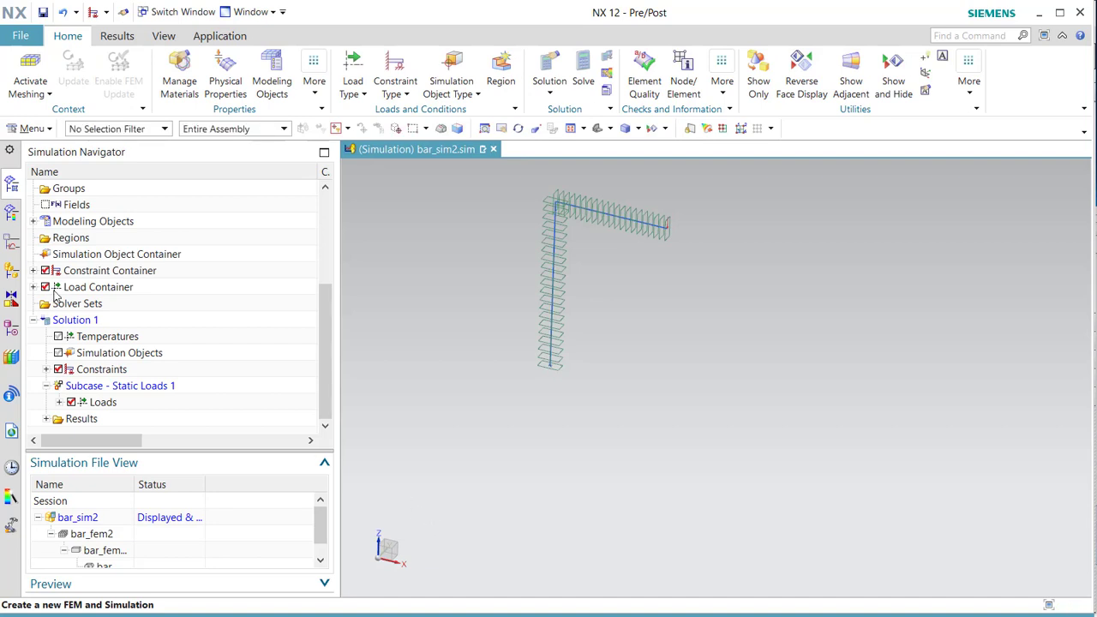
Step: Submit a Solve job for Solution 1 with NX Nastran
{"action": "right_click", "coordinate": [76, 322]}
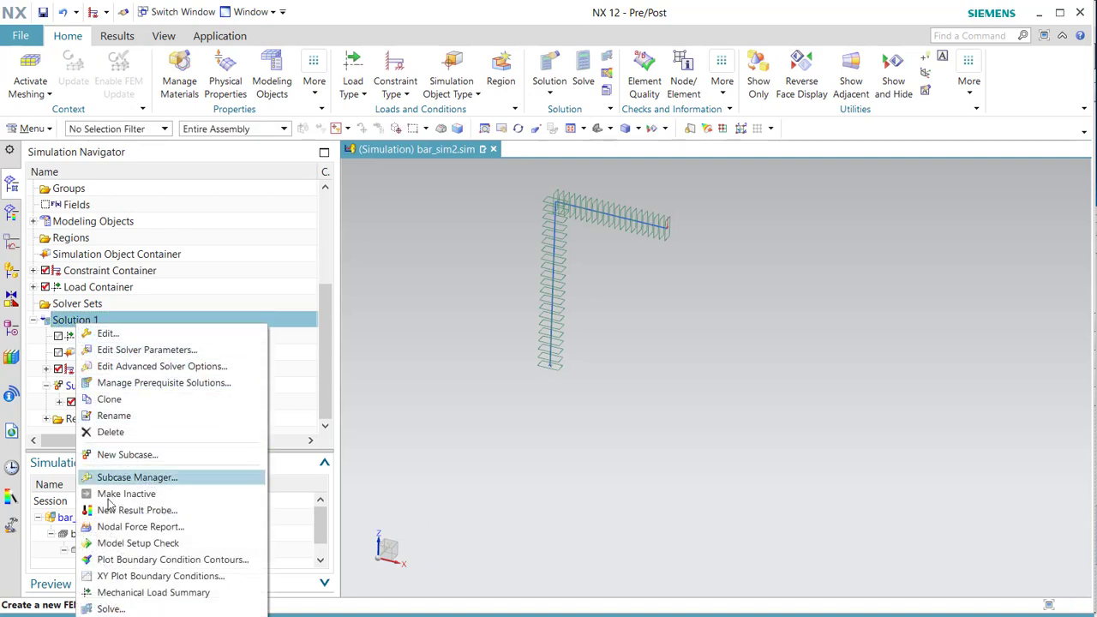
{"action": "left_click", "coordinate": [109, 609]}
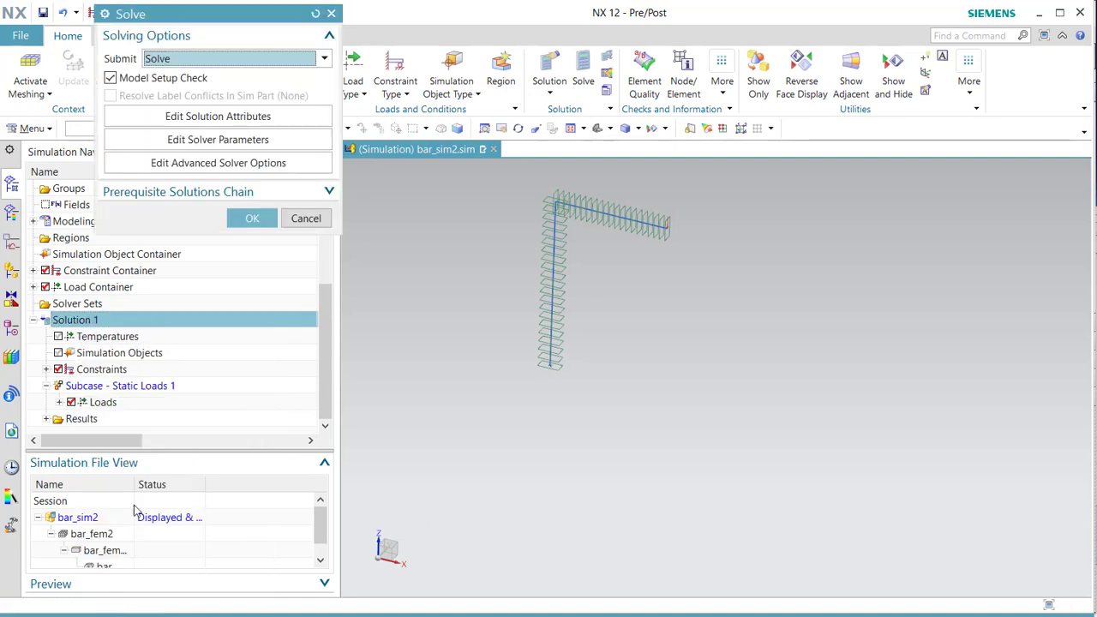
{"action": "left_click", "coordinate": [252, 219]}
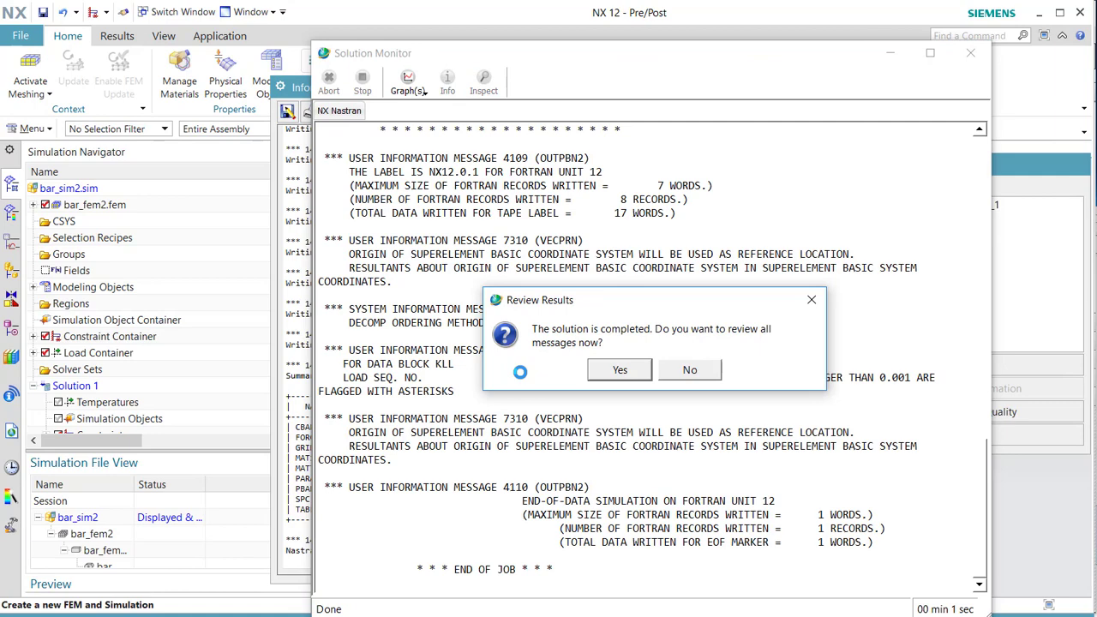
Step: Decline the results review, then close the Information window and the Analysis Job Monitor
{"action": "left_click", "coordinate": [686, 369]}
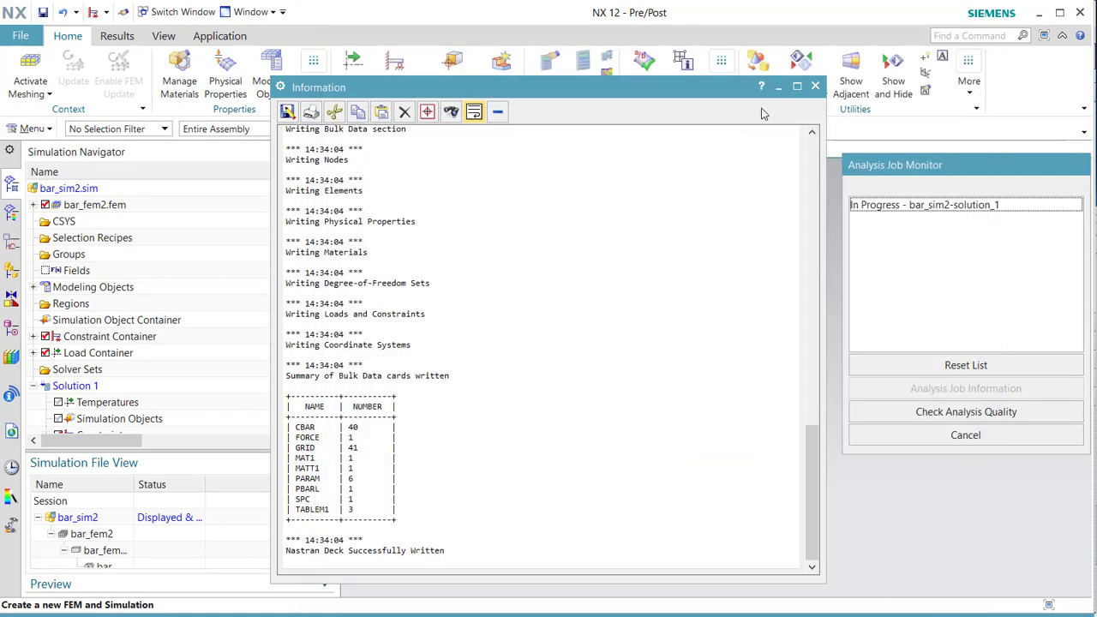
{"action": "left_click", "coordinate": [815, 85]}
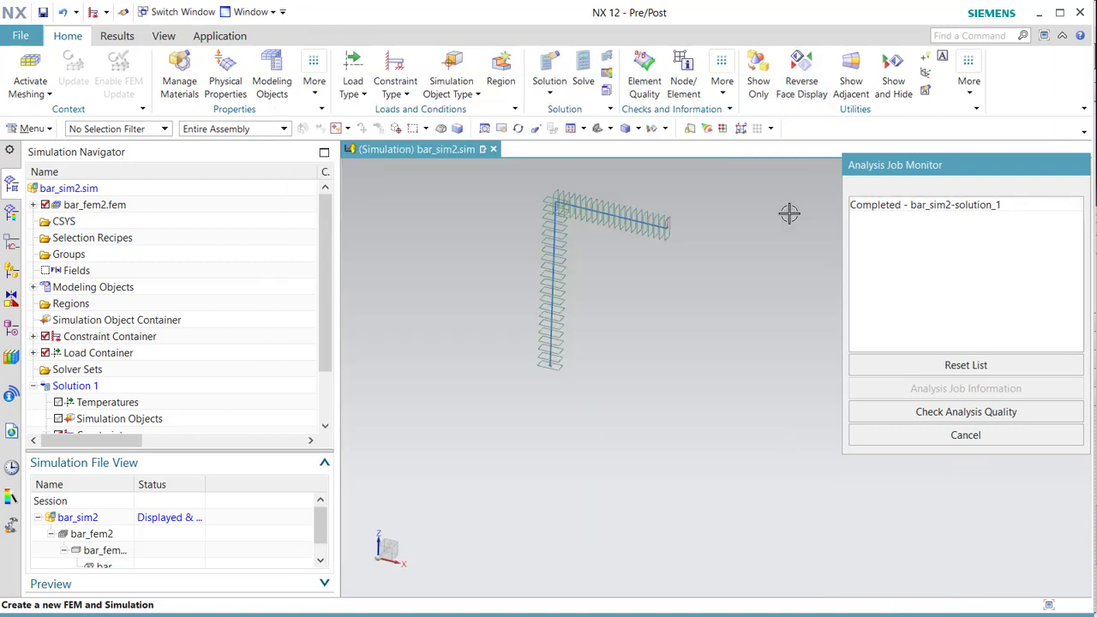
{"action": "left_click", "coordinate": [966, 436]}
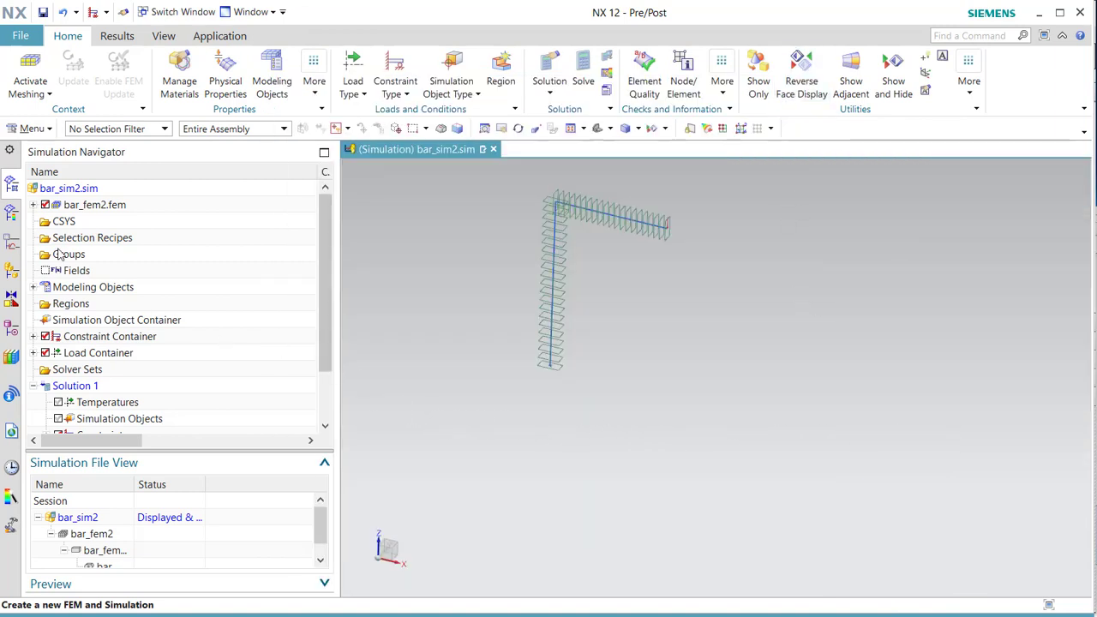
{"action": "left_click", "coordinate": [11, 212]}
{"action": "double_click", "coordinate": [94, 222]}
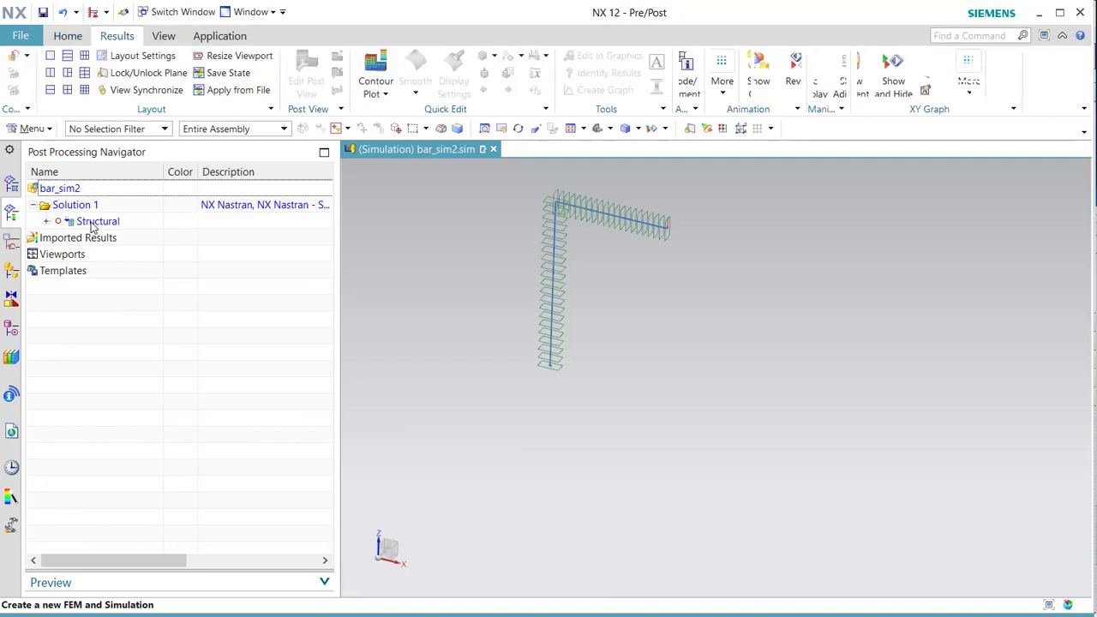
{"action": "left_click", "coordinate": [46, 221]}
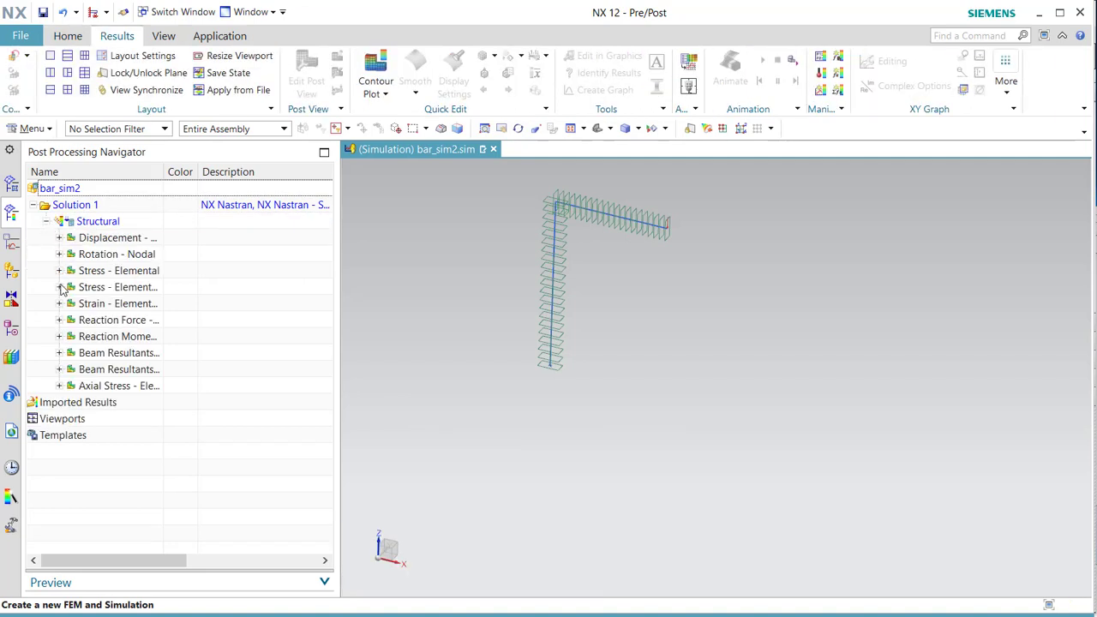
{"action": "left_click", "coordinate": [59, 237]}
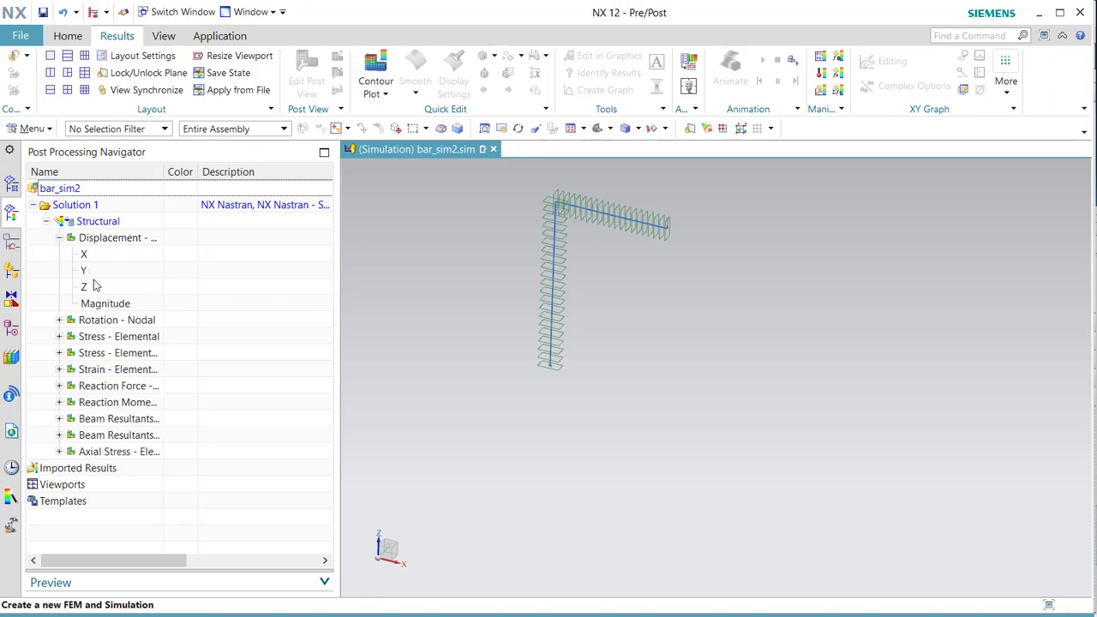
{"action": "double_click", "coordinate": [96, 305]}
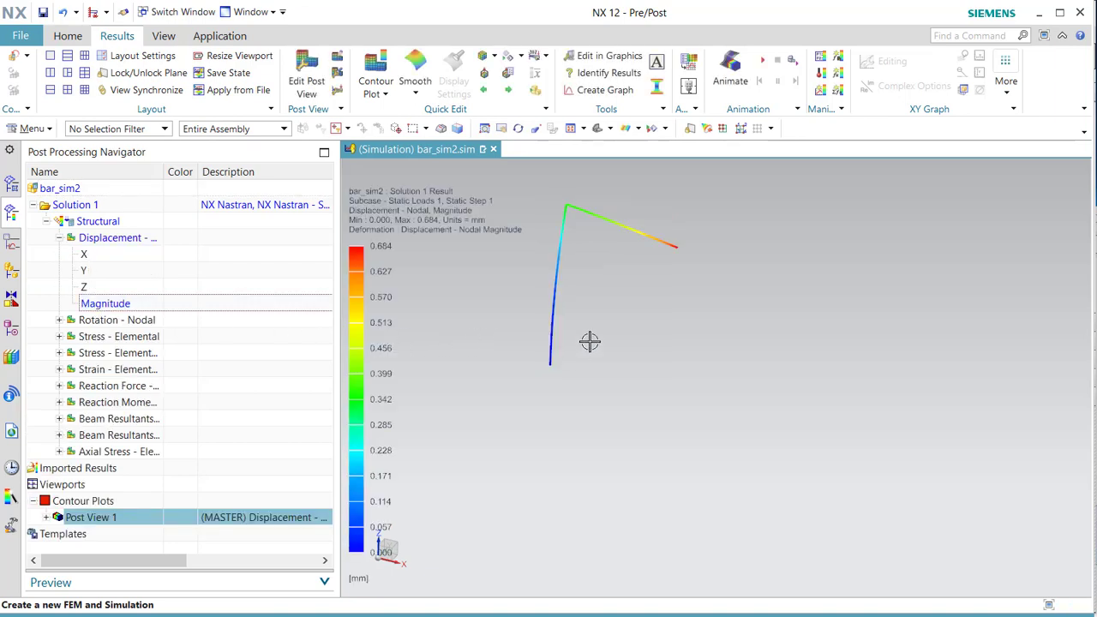
{"action": "middle_click_drag", "start_coordinate": [598, 331], "coordinate": [652, 334], "text": "shift"}
{"action": "scroll", "coordinate": [652, 334], "scroll_direction": "down", "scroll_amount": 2}
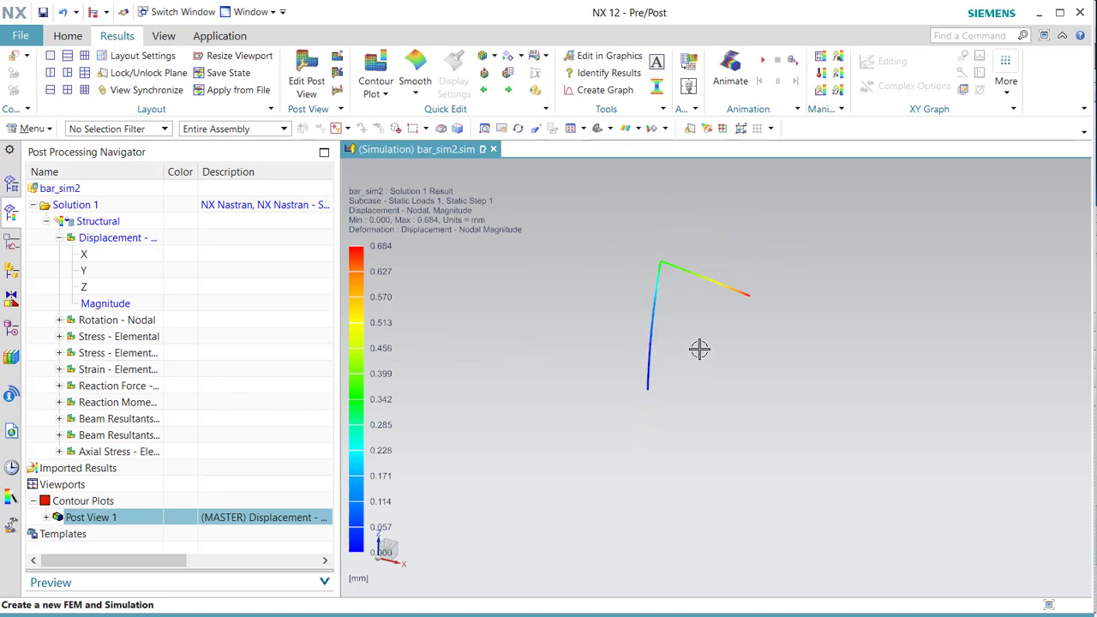
{"action": "scroll", "coordinate": [700, 349], "scroll_direction": "up", "scroll_amount": 2}
{"action": "scroll", "coordinate": [700, 349], "scroll_direction": "up", "scroll_amount": 1}
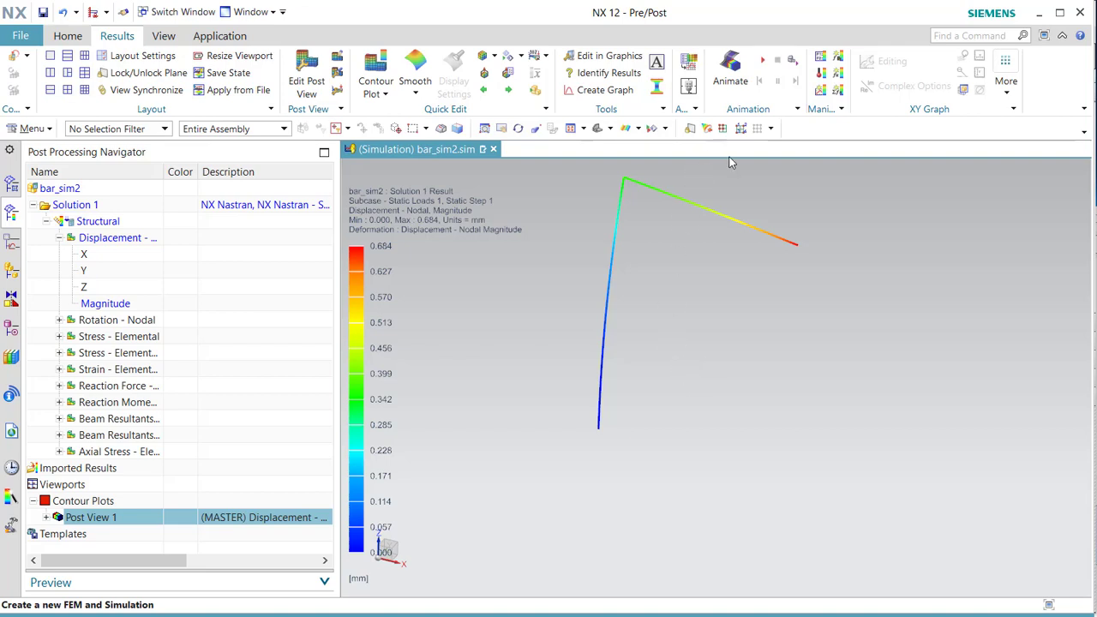
{"action": "left_click", "coordinate": [1040, 13]}
Step: Plot the Stress - Element-Nodal XX contour, spanning 0 to 90.28 MPa, and zoom in on the beam
{"action": "left_click", "coordinate": [59, 353]}
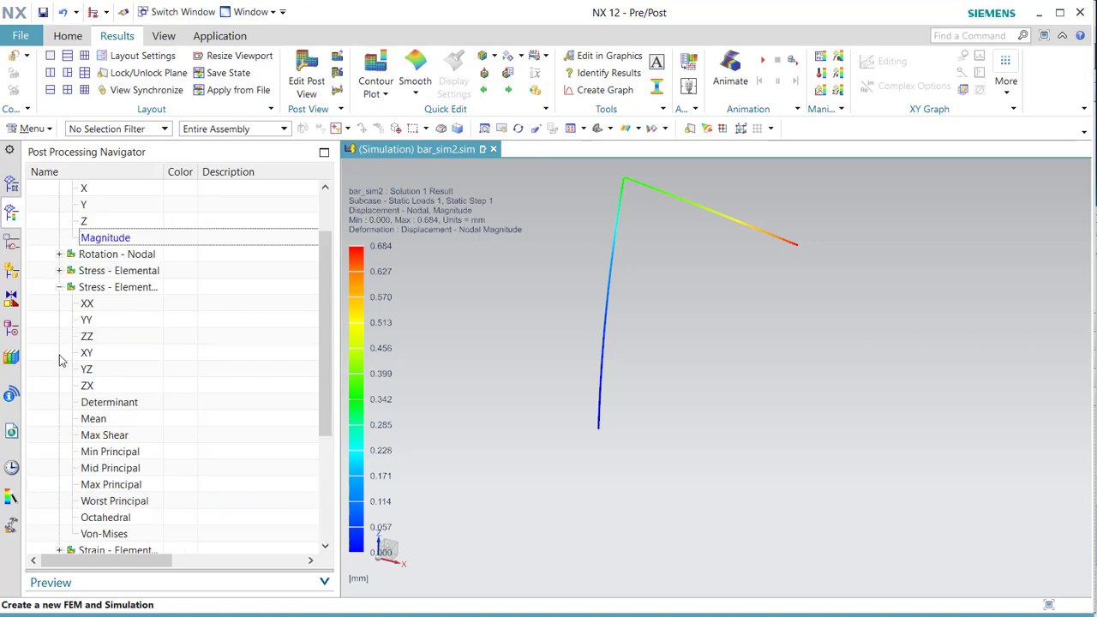
{"action": "double_click", "coordinate": [107, 306]}
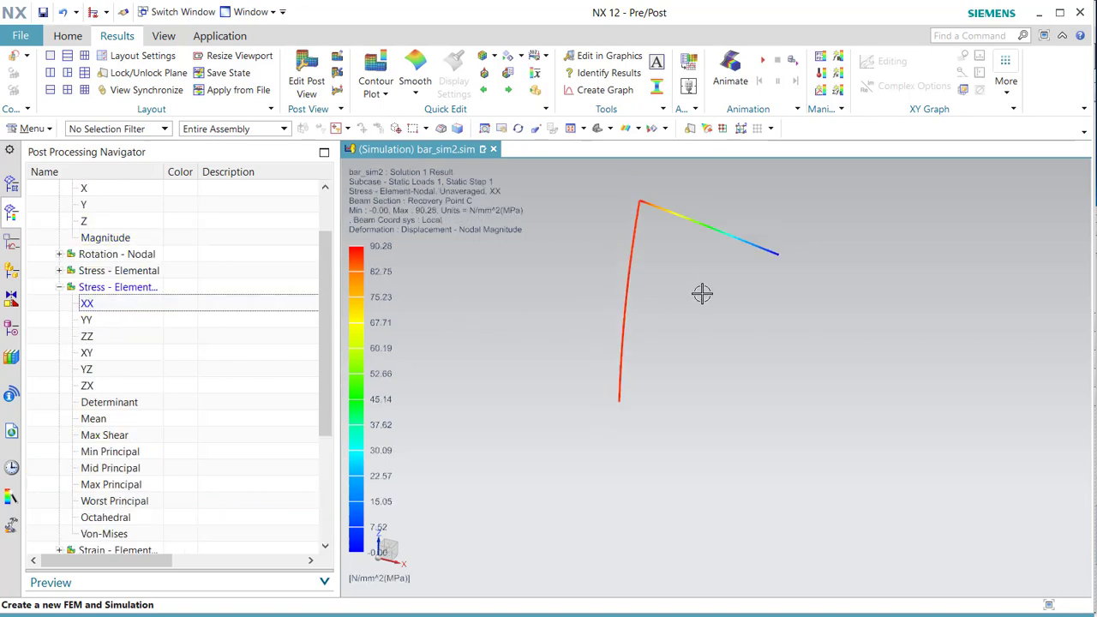
{"action": "scroll", "coordinate": [702, 294], "scroll_direction": "up", "scroll_amount": 2}
{"action": "scroll", "coordinate": [680, 296], "scroll_direction": "down", "scroll_amount": 4}
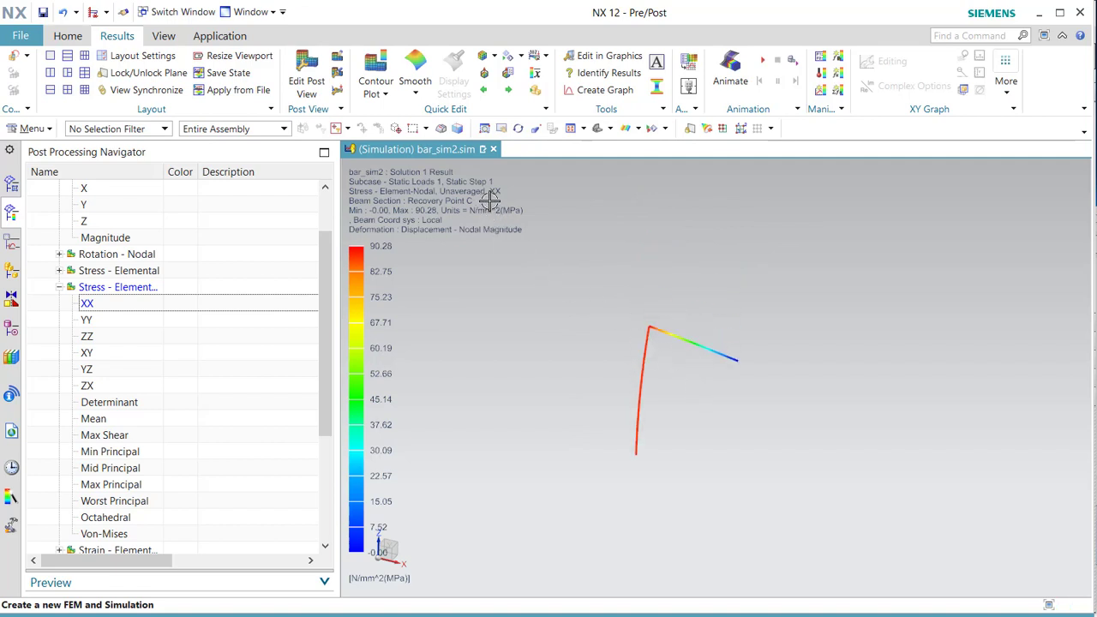
{"action": "scroll", "coordinate": [698, 331], "scroll_direction": "up", "scroll_amount": 2}
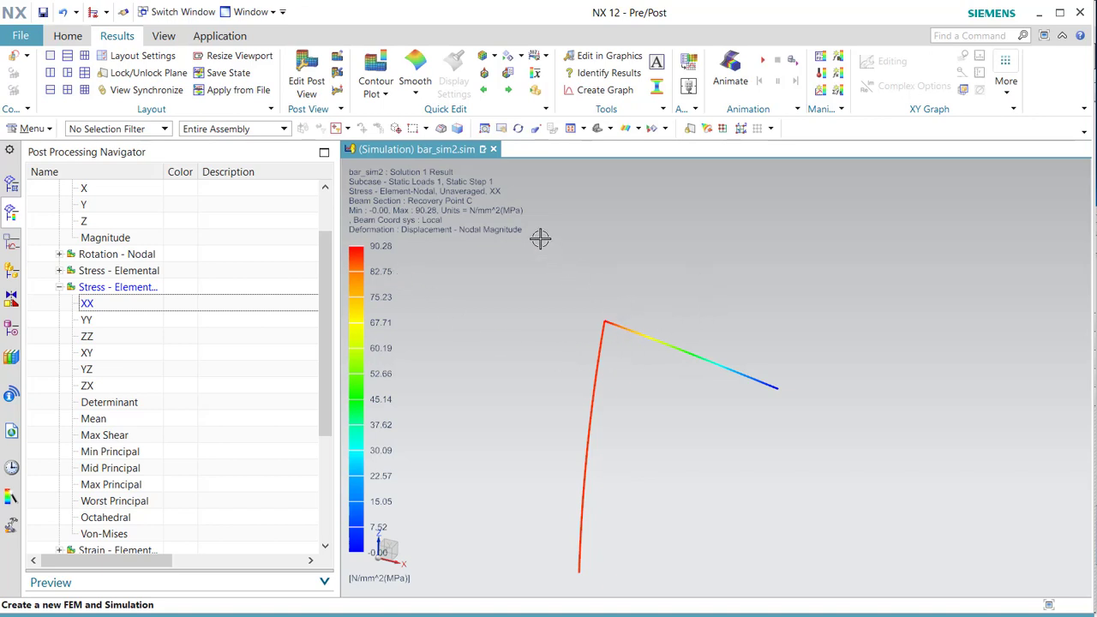
Step: Switch the beam result location to Recovery Point F, giving -93.06 to 0 MPa
{"action": "left_click", "coordinate": [339, 62]}
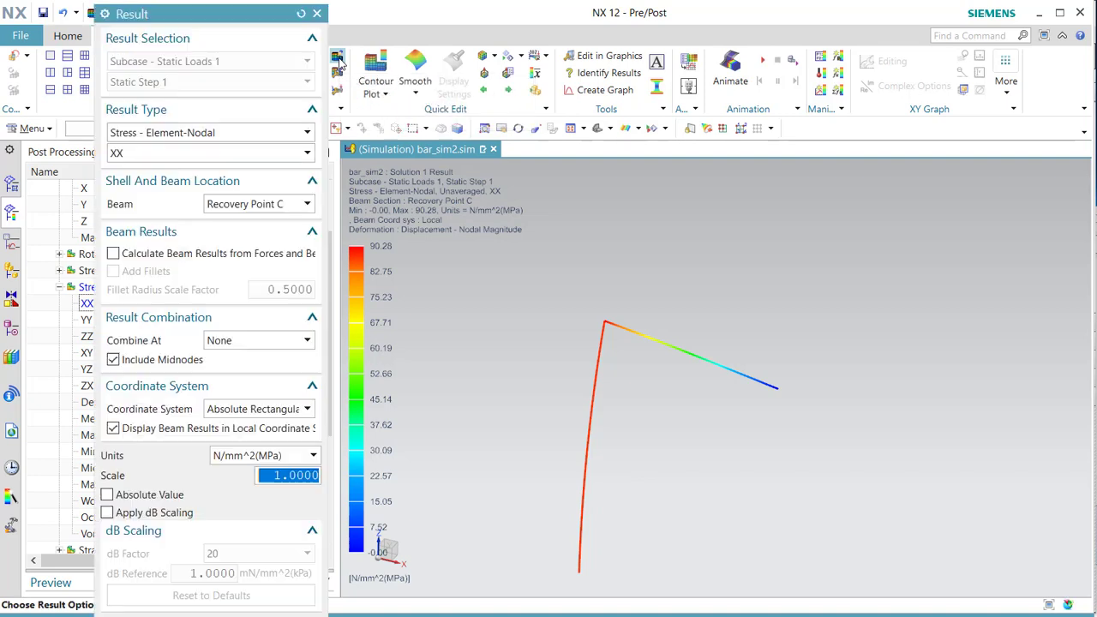
{"action": "left_click", "coordinate": [307, 207]}
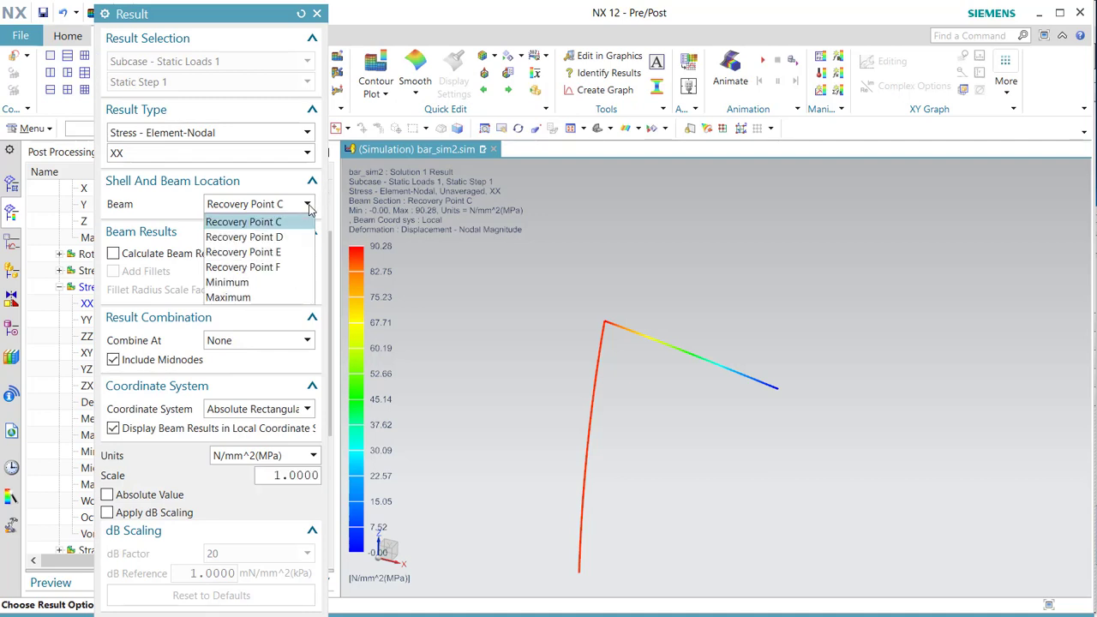
{"action": "left_click", "coordinate": [282, 268]}
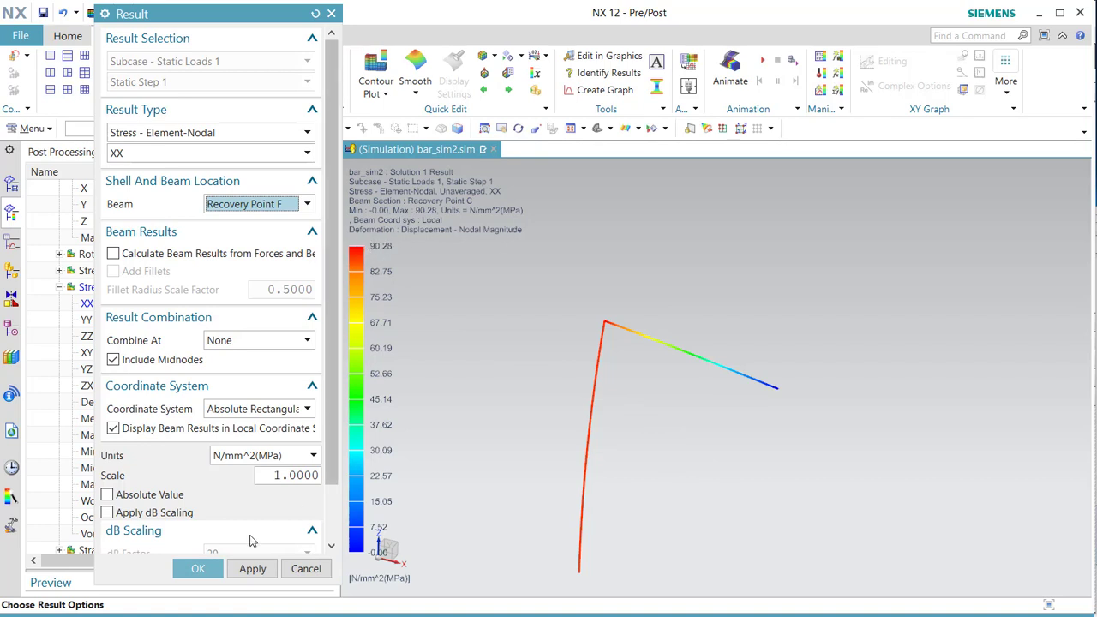
{"action": "left_click", "coordinate": [200, 569]}
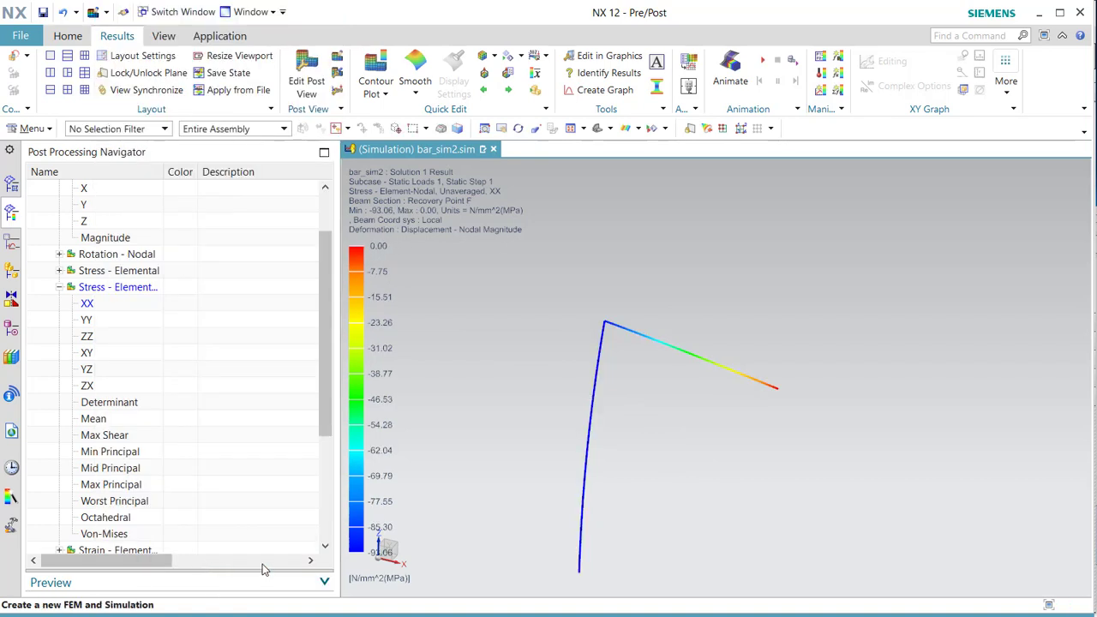
{"action": "scroll", "coordinate": [375, 569], "scroll_direction": "up", "scroll_amount": 1}
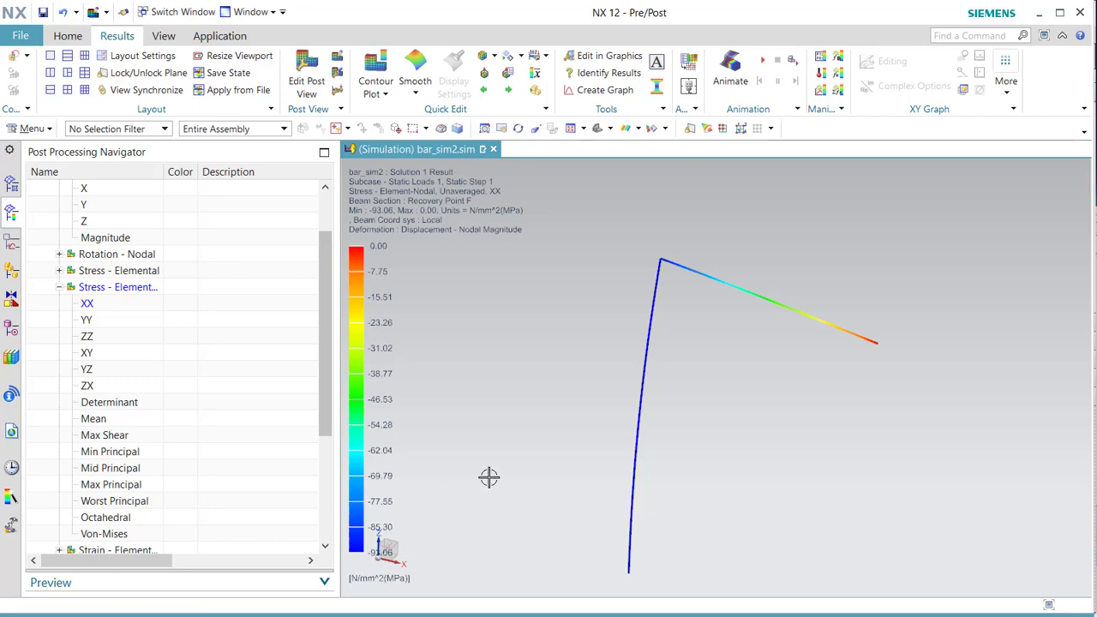
{"action": "scroll", "coordinate": [488, 477], "scroll_direction": "down", "scroll_amount": 2}
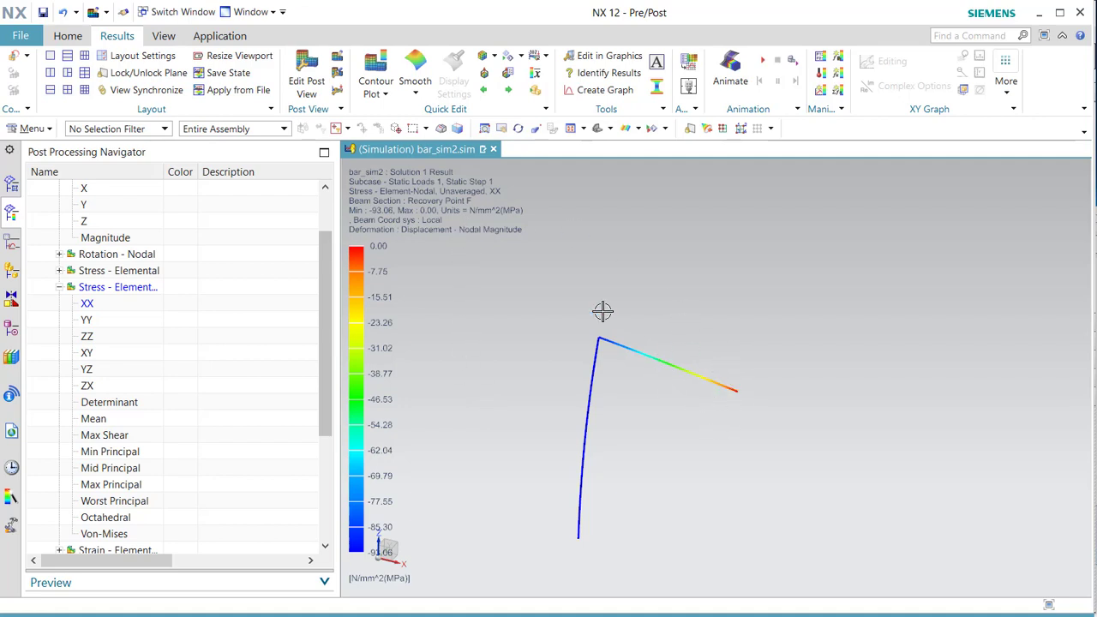
Step: Turn on Calculate Beam Results from Forces and Beam Geometry in the result settings
{"action": "left_click", "coordinate": [338, 72]}
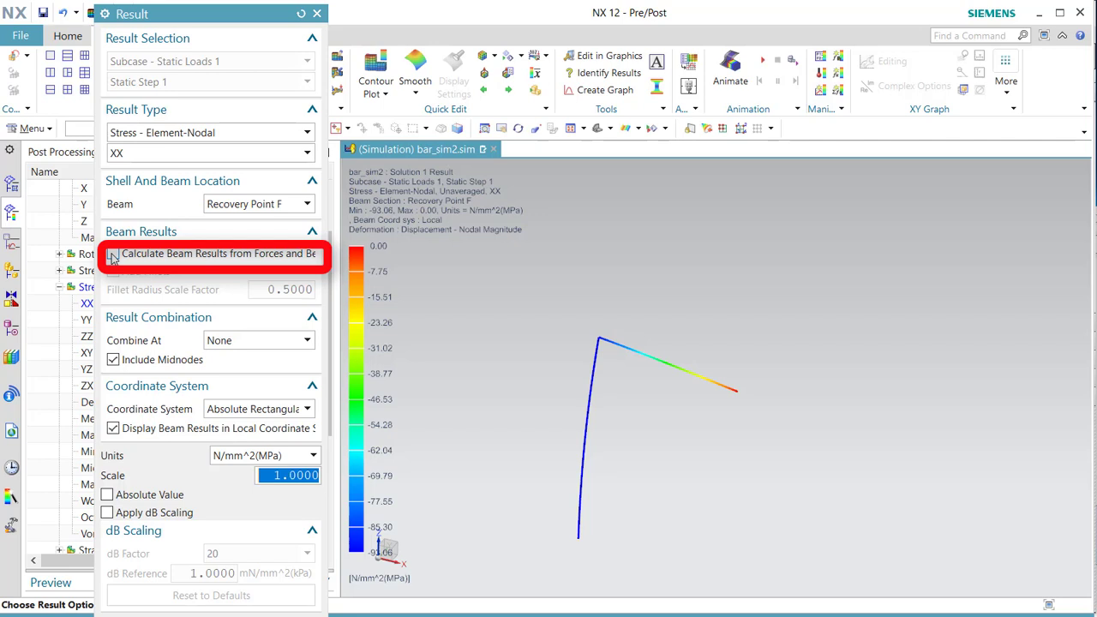
{"action": "left_click", "coordinate": [301, 232]}
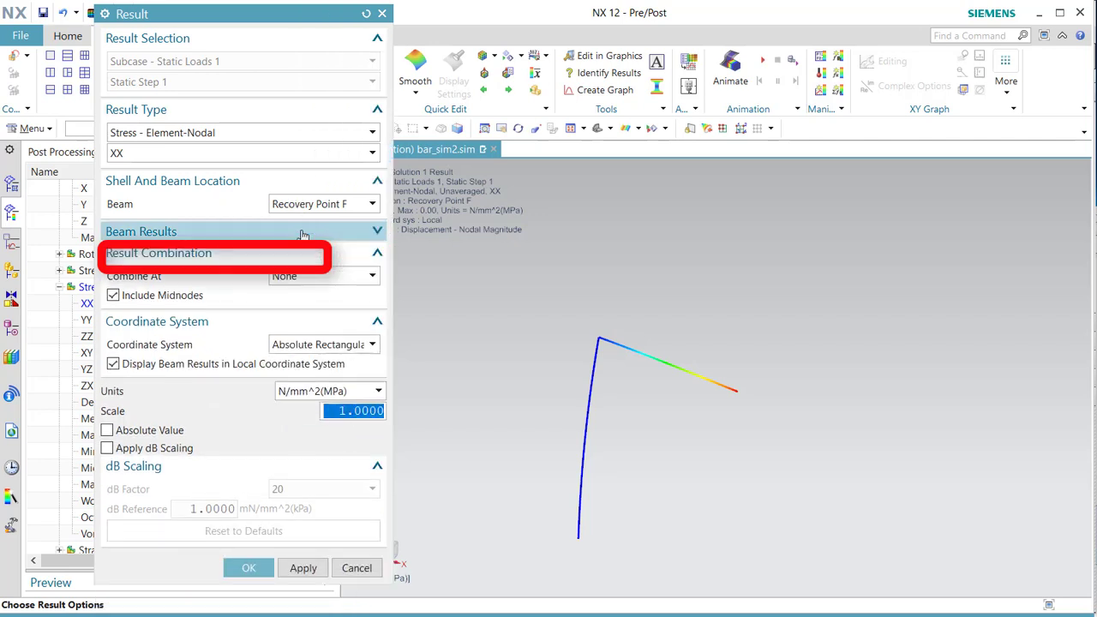
{"action": "left_click", "coordinate": [302, 232]}
{"action": "left_click", "coordinate": [113, 253]}
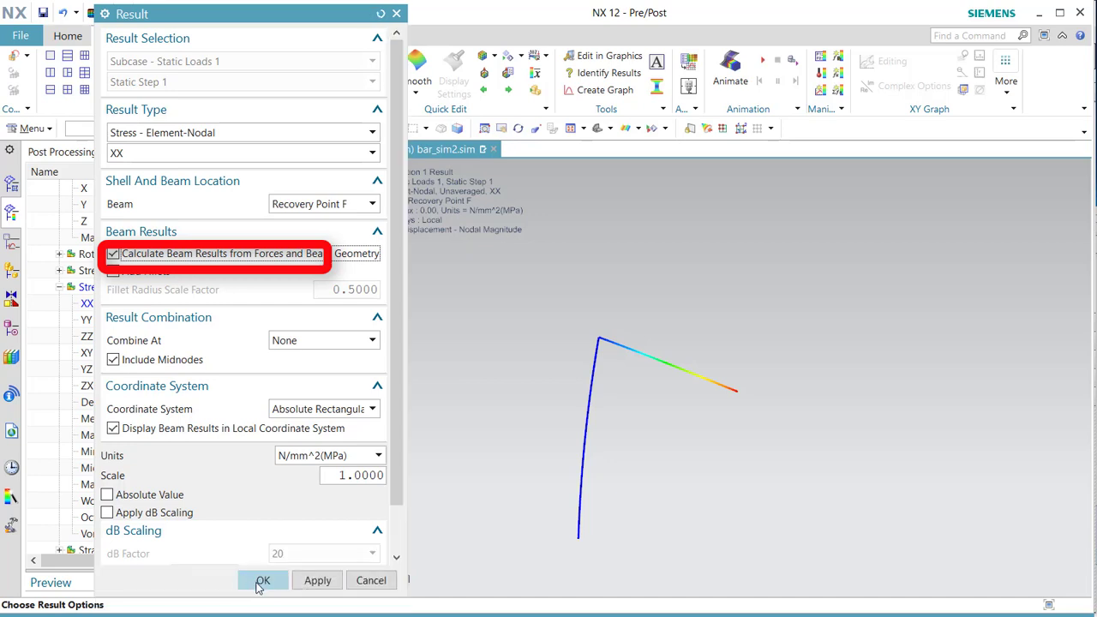
{"action": "left_click", "coordinate": [255, 579]}
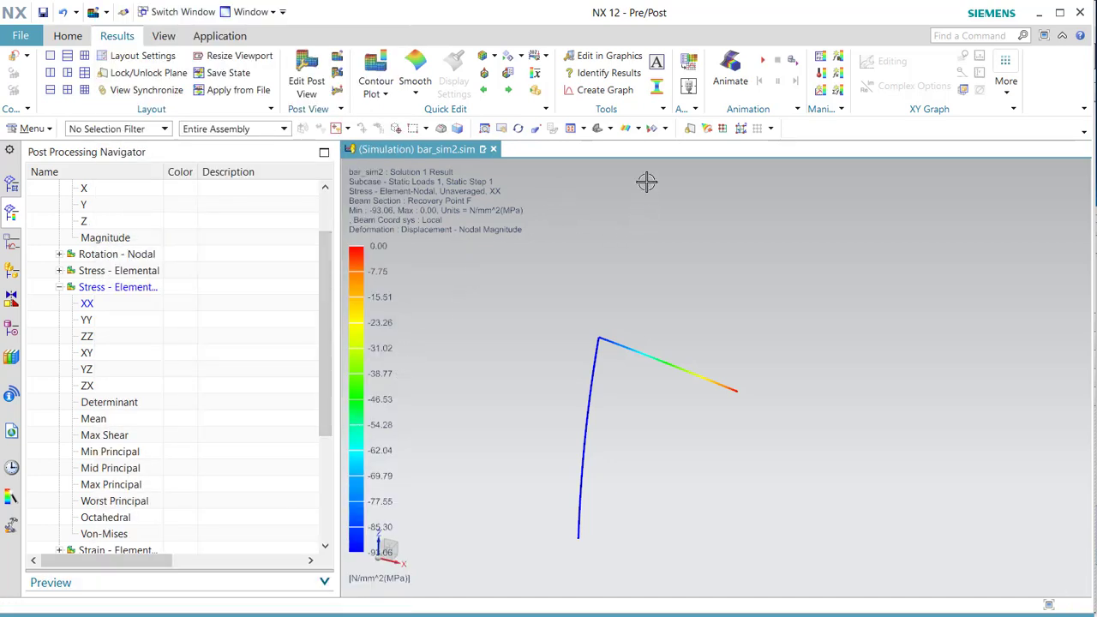
Step: Create a Beam Cross-Section View at element 31, showing stress from -45.14 to 45.14 MPa
{"action": "left_click", "coordinate": [656, 89]}
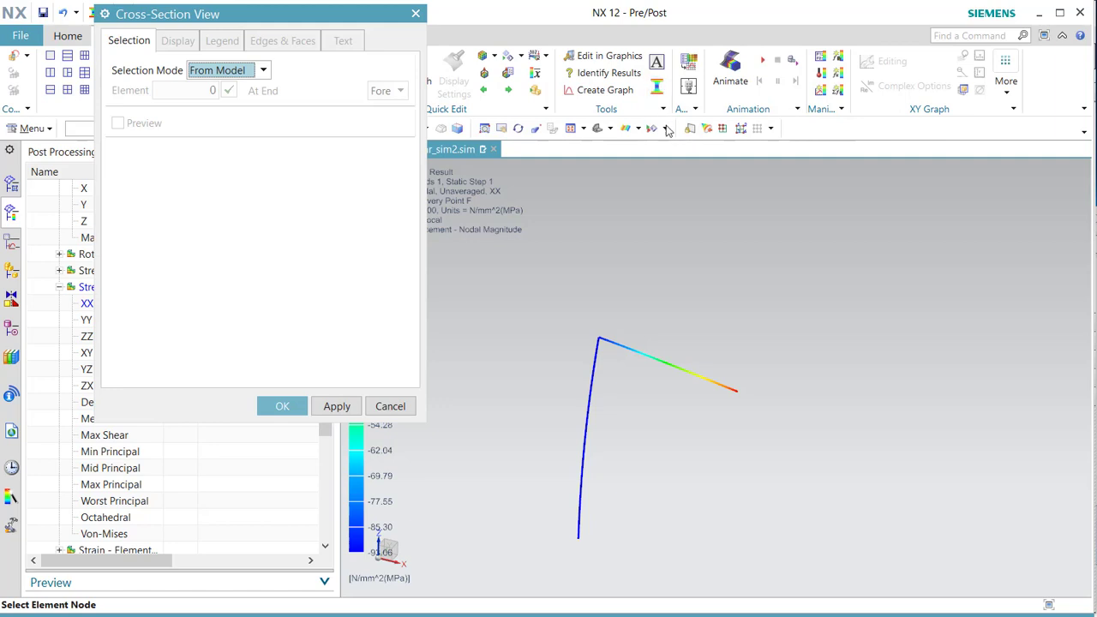
{"action": "left_click", "coordinate": [669, 363]}
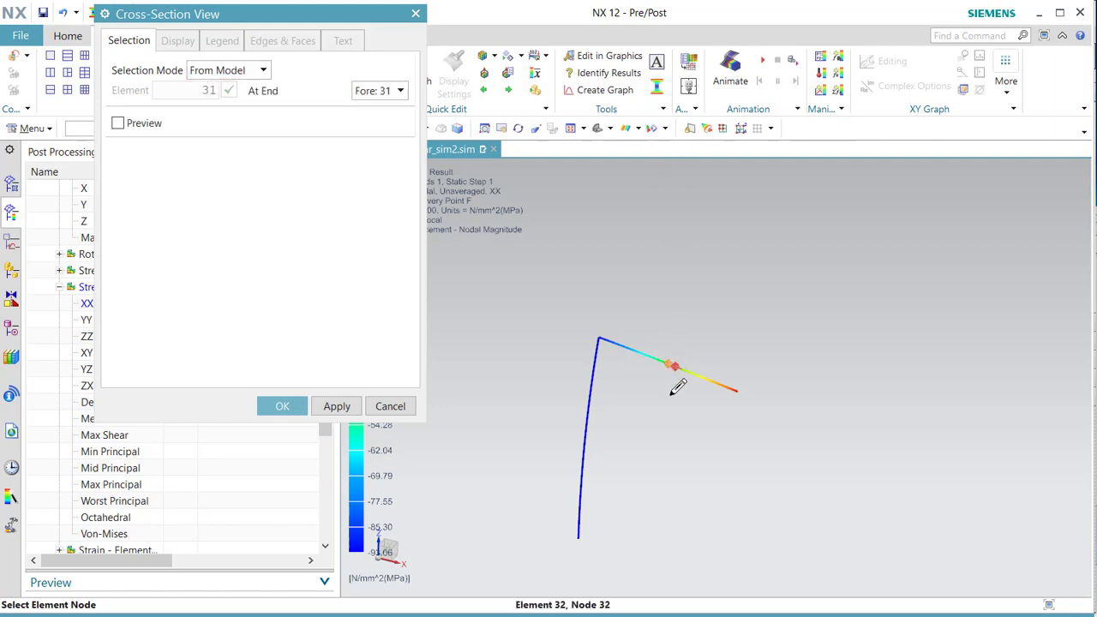
{"action": "left_click", "coordinate": [282, 407]}
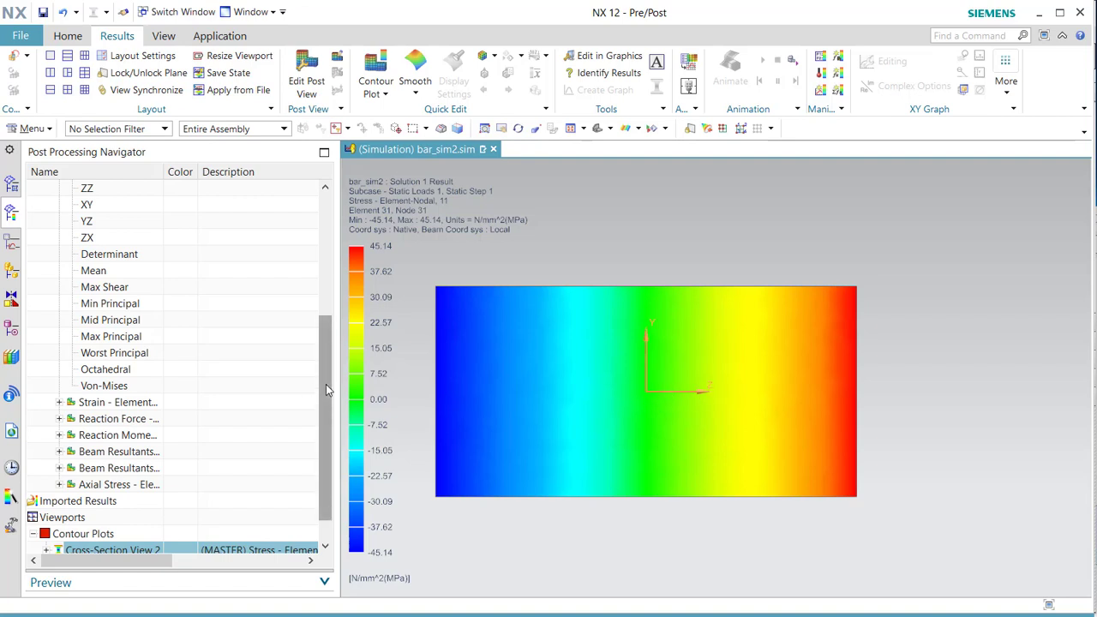
{"action": "left_click_drag", "start_coordinate": [326, 389], "coordinate": [325, 273]}
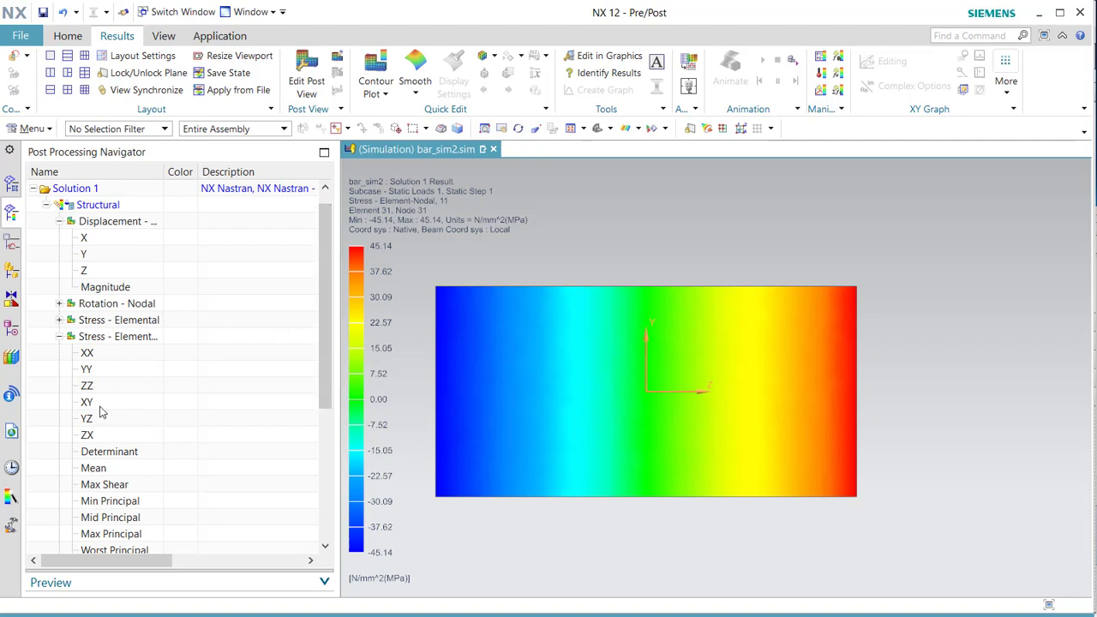
Step: Plot element-nodal ZX shear stress on the L-beam, which shows 0 MPa throughout
{"action": "double_click", "coordinate": [88, 436]}
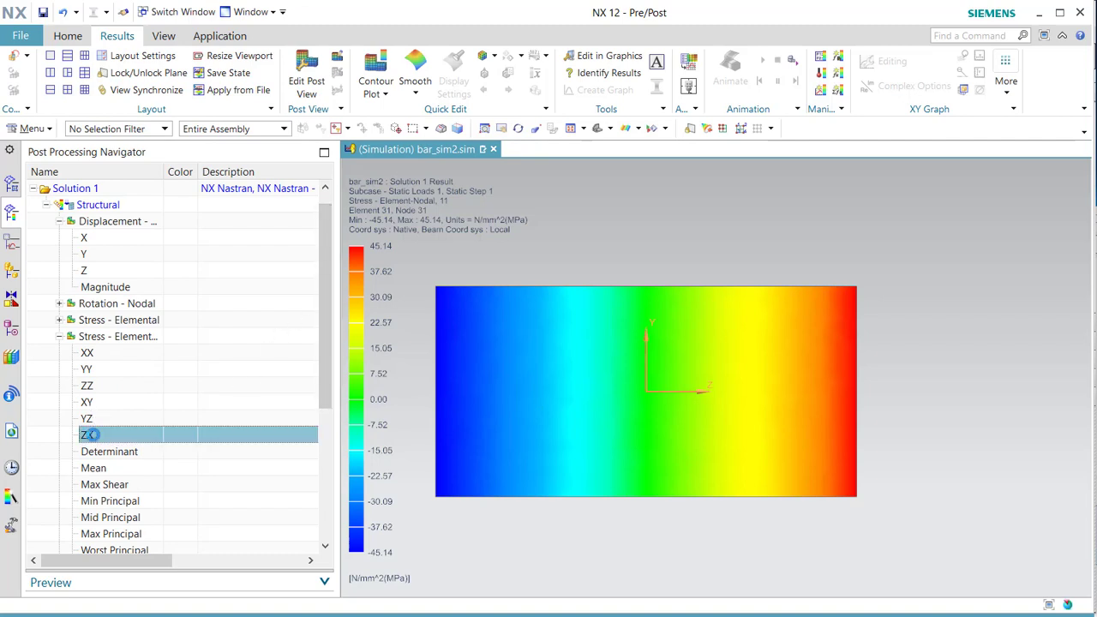
{"action": "scroll", "coordinate": [416, 400], "scroll_direction": "down", "scroll_amount": 3}
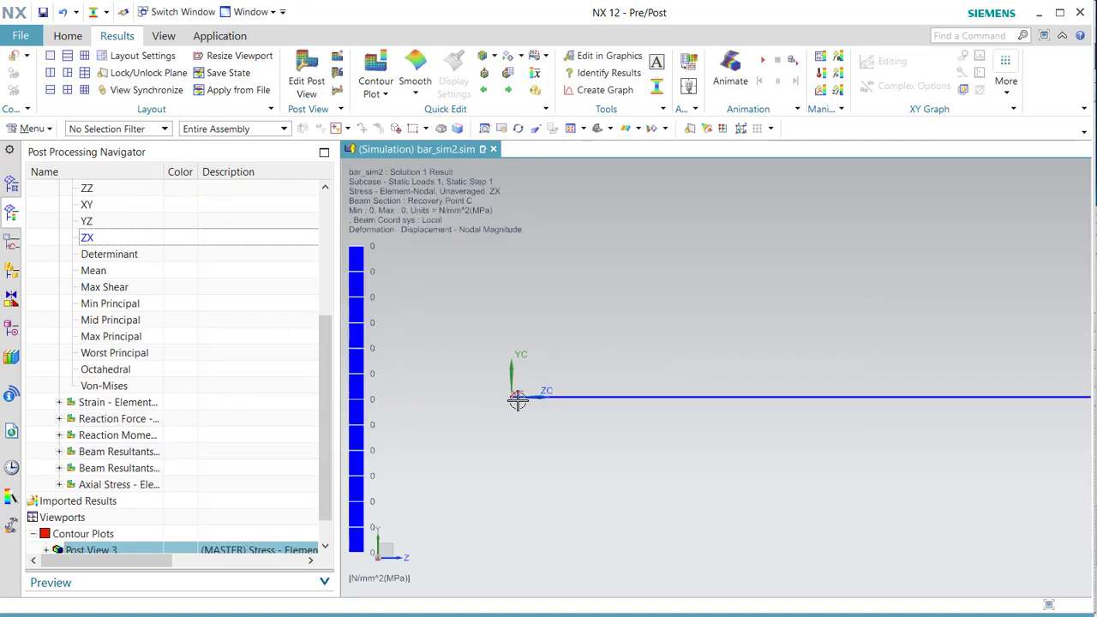
{"action": "middle_click_drag", "start_coordinate": [652, 266], "coordinate": [720, 358]}
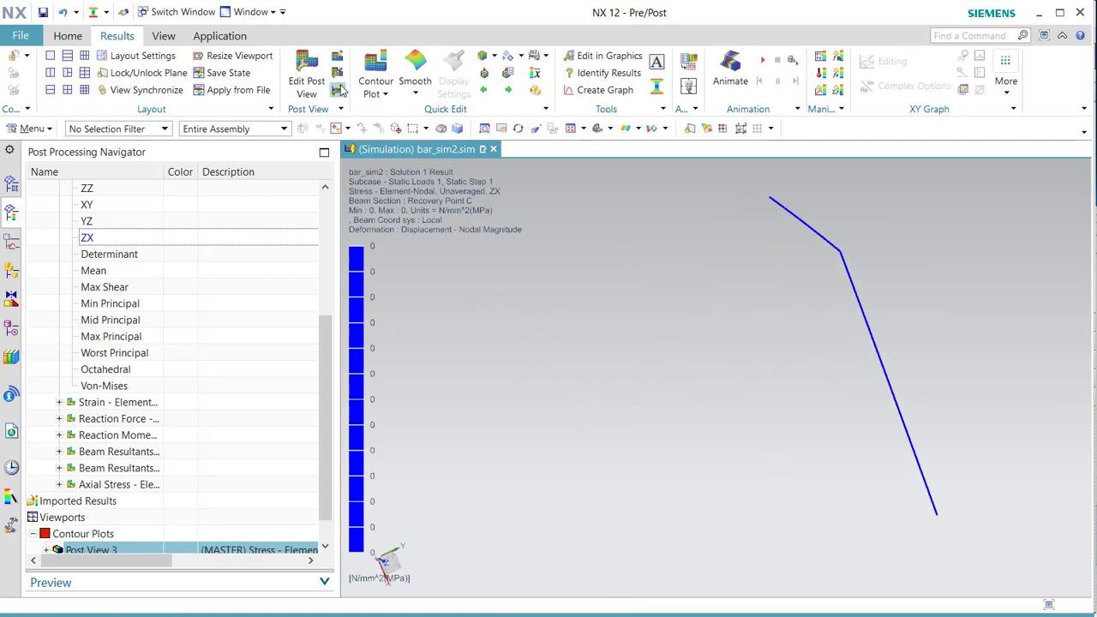
Step: Recalculate the ZX stress from beam forces and geometry, giving -0.0374 to 0 MPa
{"action": "left_click", "coordinate": [337, 56]}
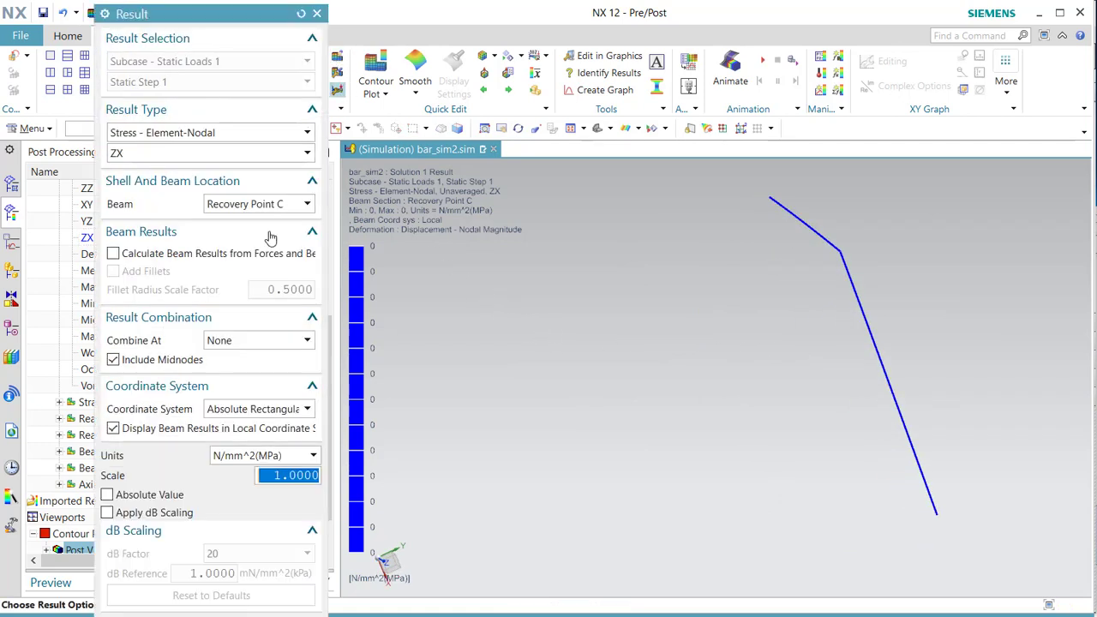
{"action": "left_click", "coordinate": [114, 254]}
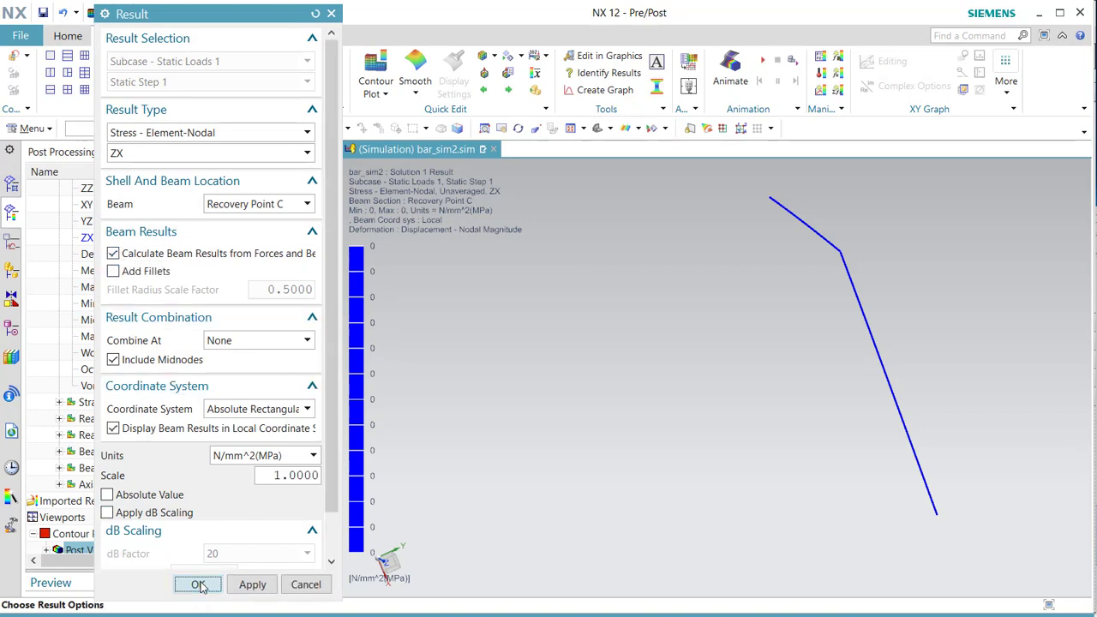
{"action": "left_click", "coordinate": [198, 585]}
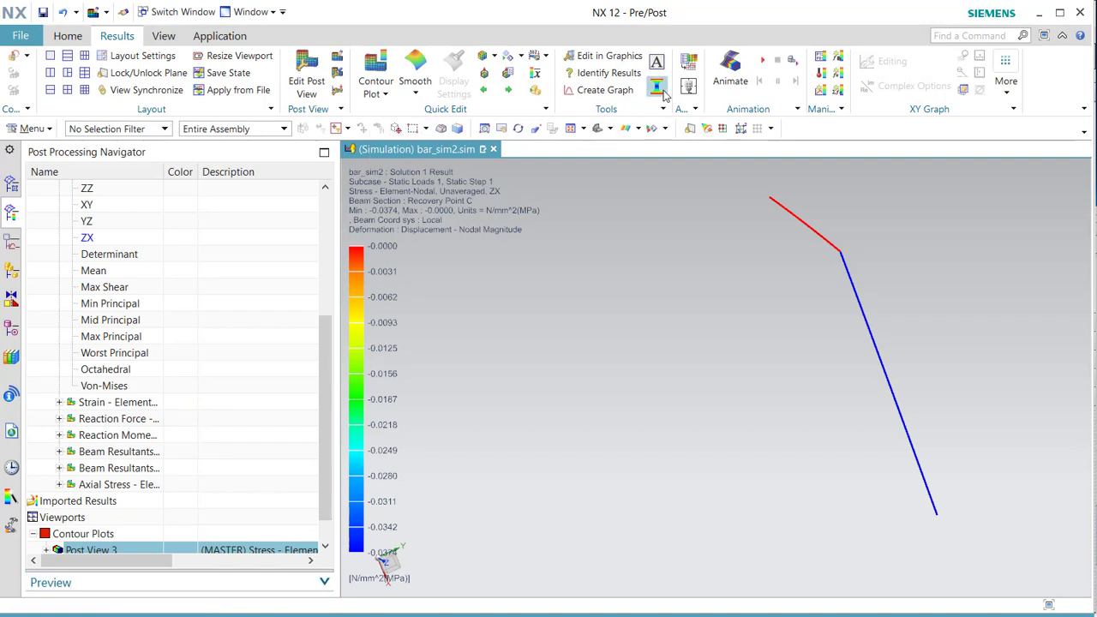
Step: Rotate and fit the beam, then snap to a standard front orientation
{"action": "middle_click_drag", "start_coordinate": [730, 297], "coordinate": [636, 299]}
{"action": "key", "text": "ctrl+f"}
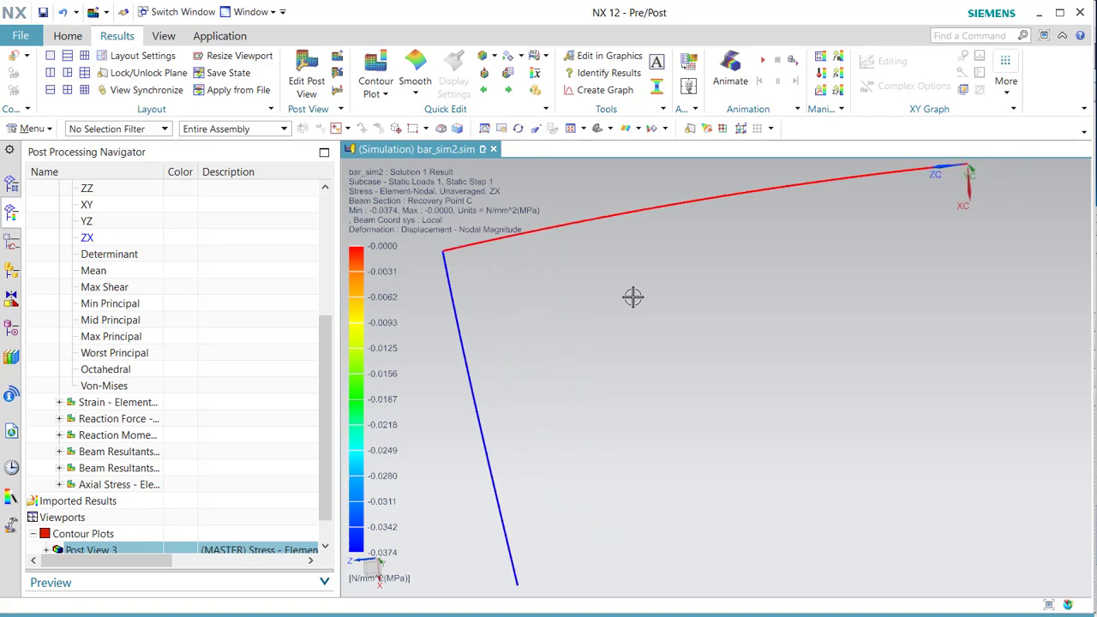
{"action": "middle_click_drag", "start_coordinate": [654, 360], "coordinate": [762, 255]}
{"action": "key", "text": "ctrl+alt+f"}
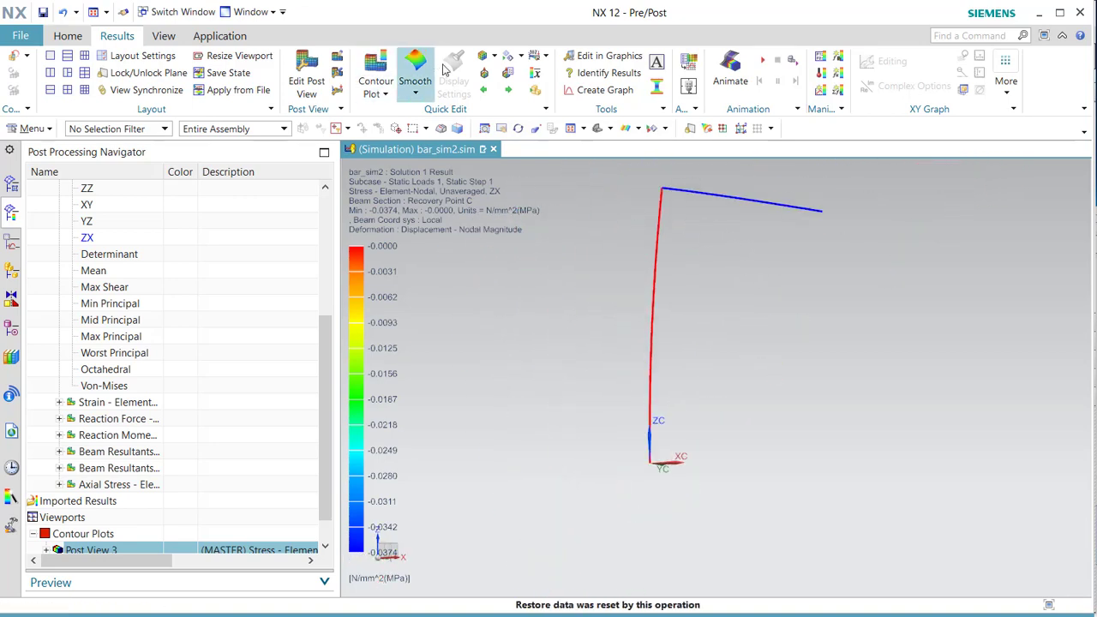
Step: Create a ZX shear cross-section view at element 31, ranging -4.330 to -0.001 MPa
{"action": "left_click", "coordinate": [650, 91]}
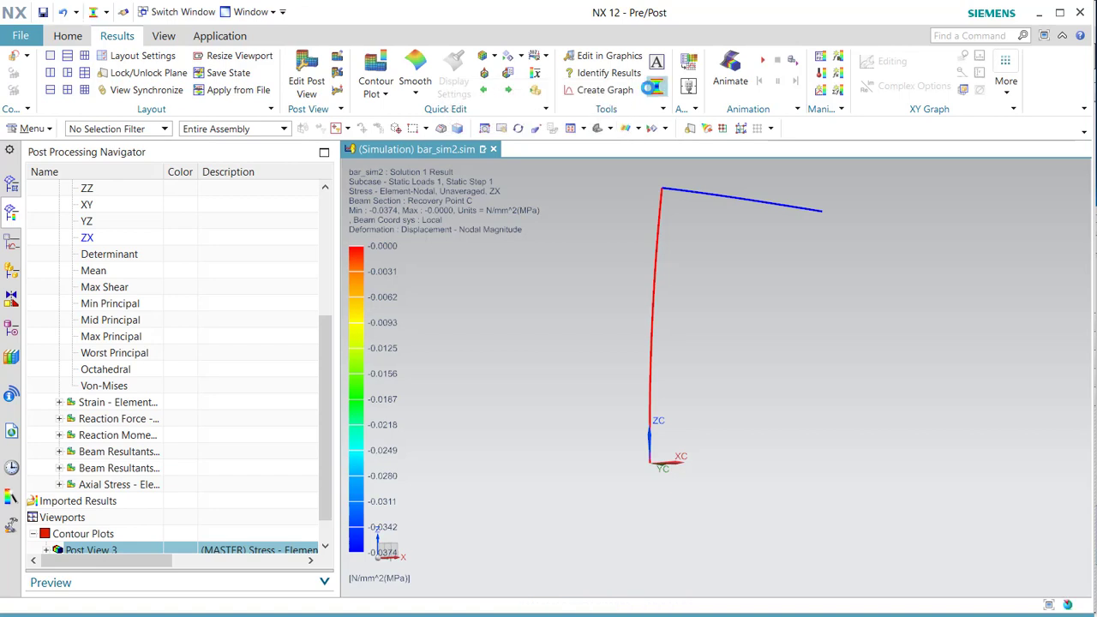
{"action": "left_click", "coordinate": [743, 198]}
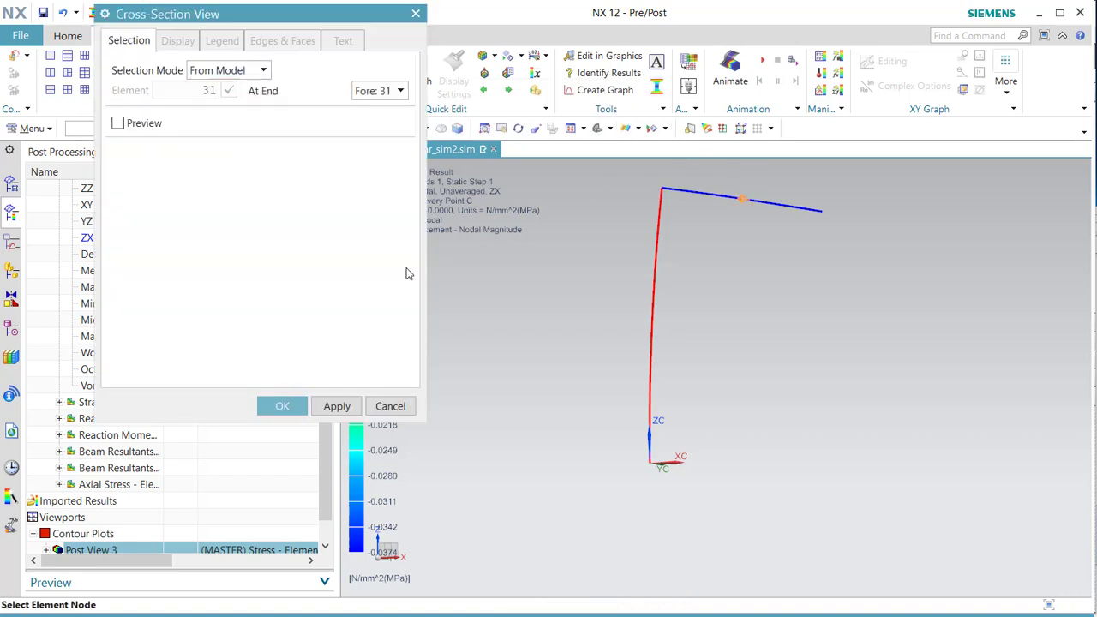
{"action": "left_click", "coordinate": [283, 406]}
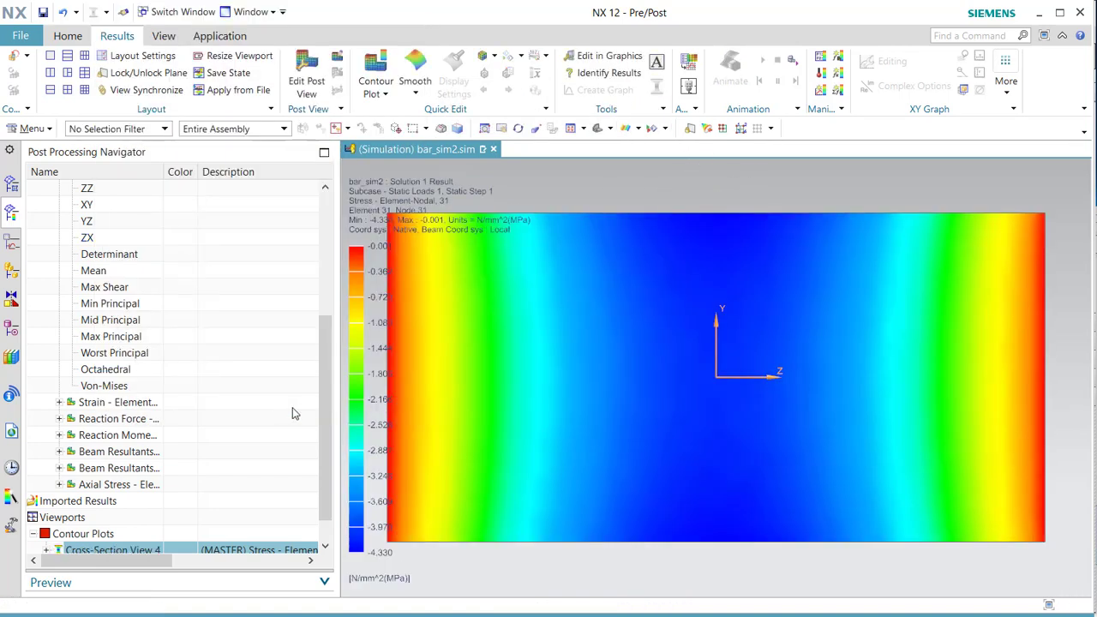
{"action": "scroll", "coordinate": [649, 439], "scroll_direction": "down", "scroll_amount": 2}
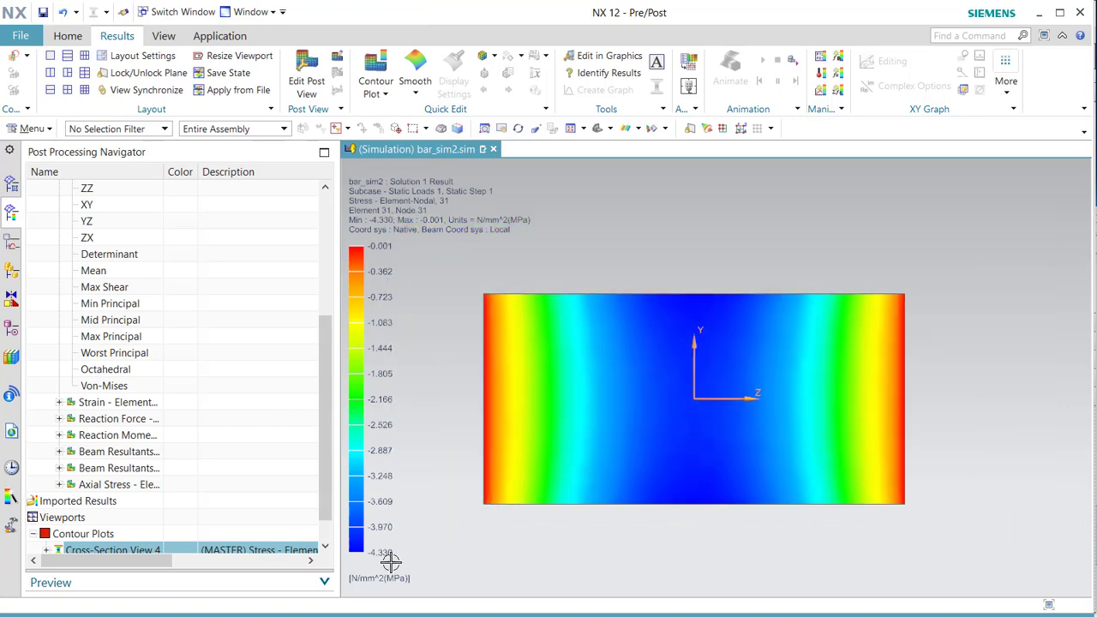